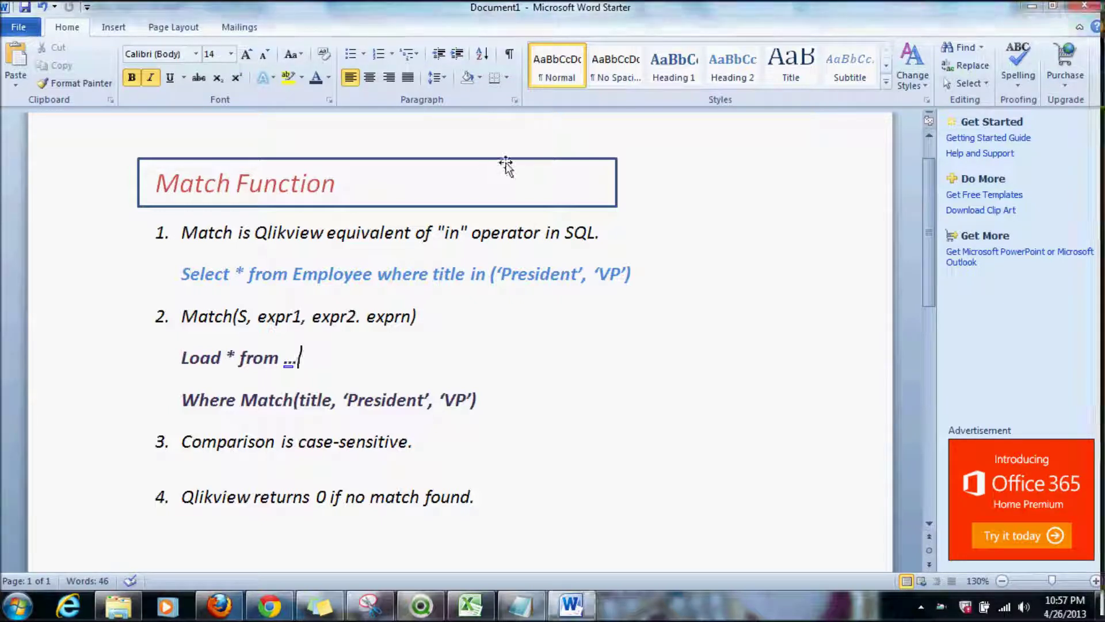
Move the outline box down the Match Function notes, framing the points in turn through point 4 about no match.
left_click_drag(503, 162, 507, 208)
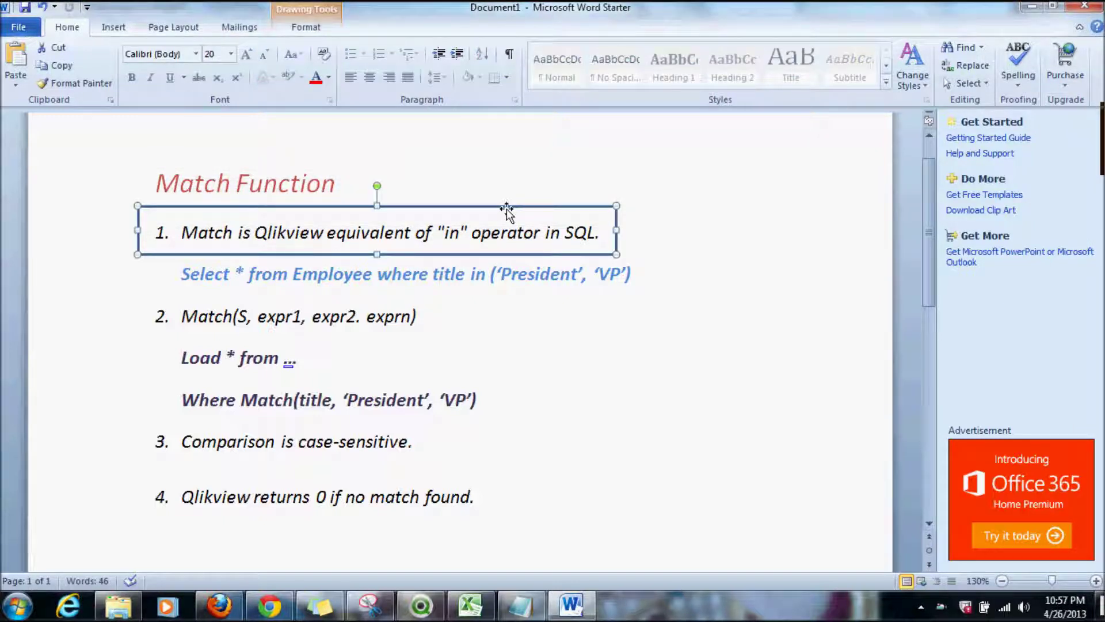
left_click_drag(506, 211, 521, 249)
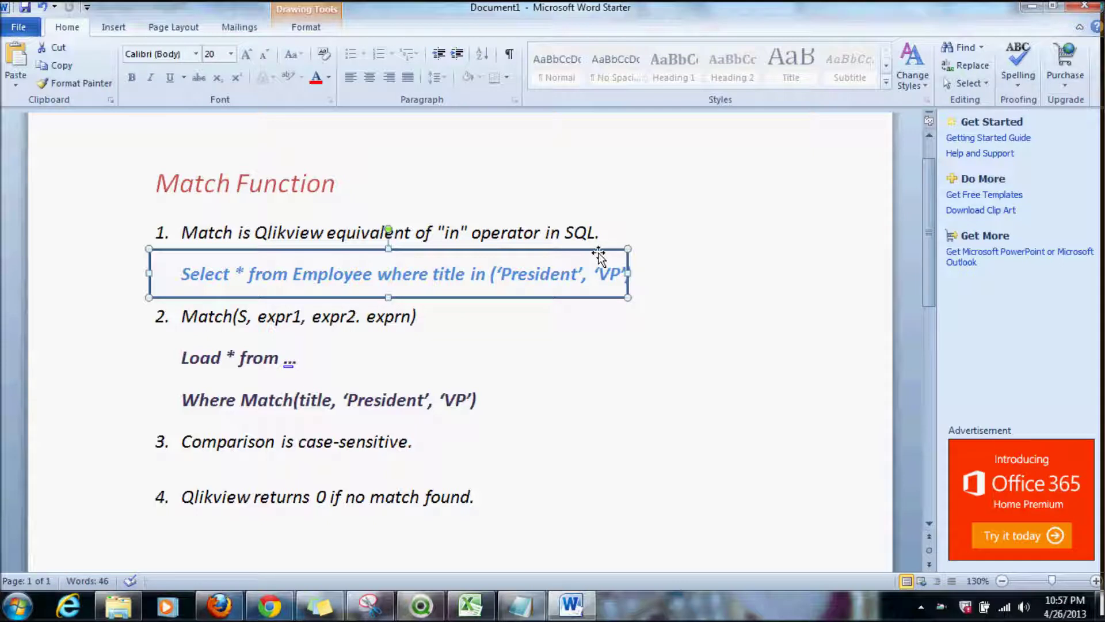
left_click_drag(599, 253, 615, 254)
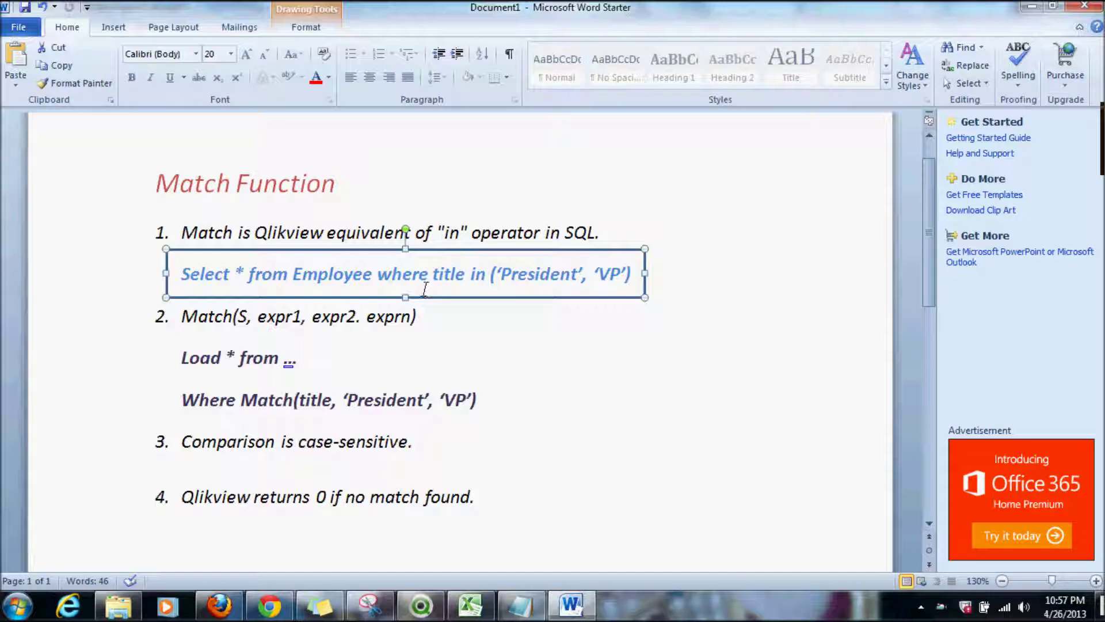
left_click_drag(336, 253, 335, 376)
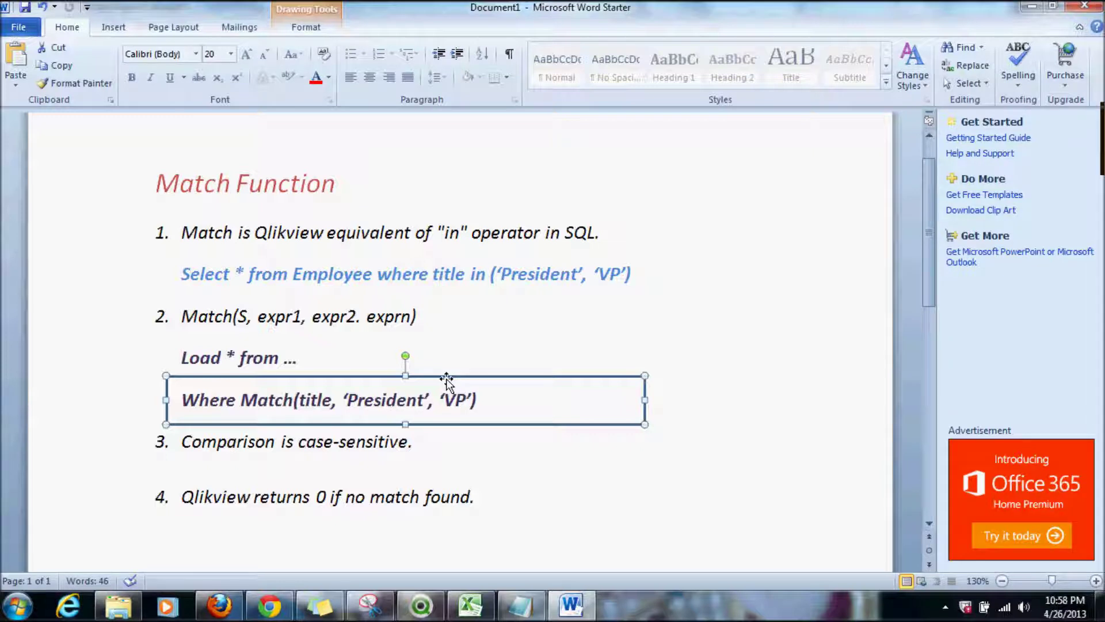
left_click_drag(446, 379, 424, 419)
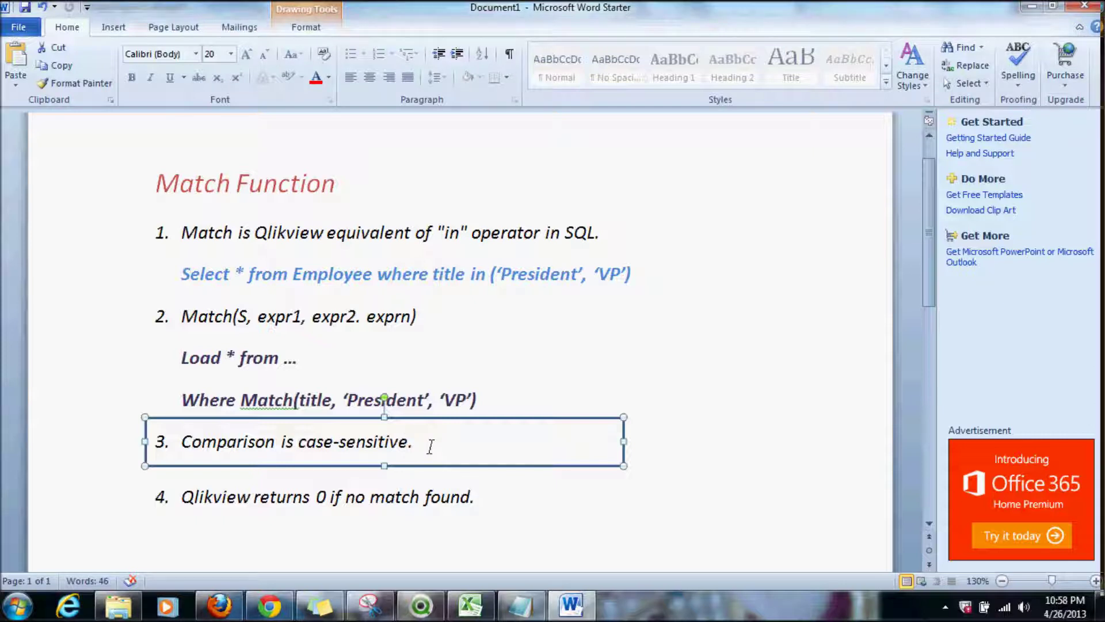
left_click_drag(427, 419, 426, 468)
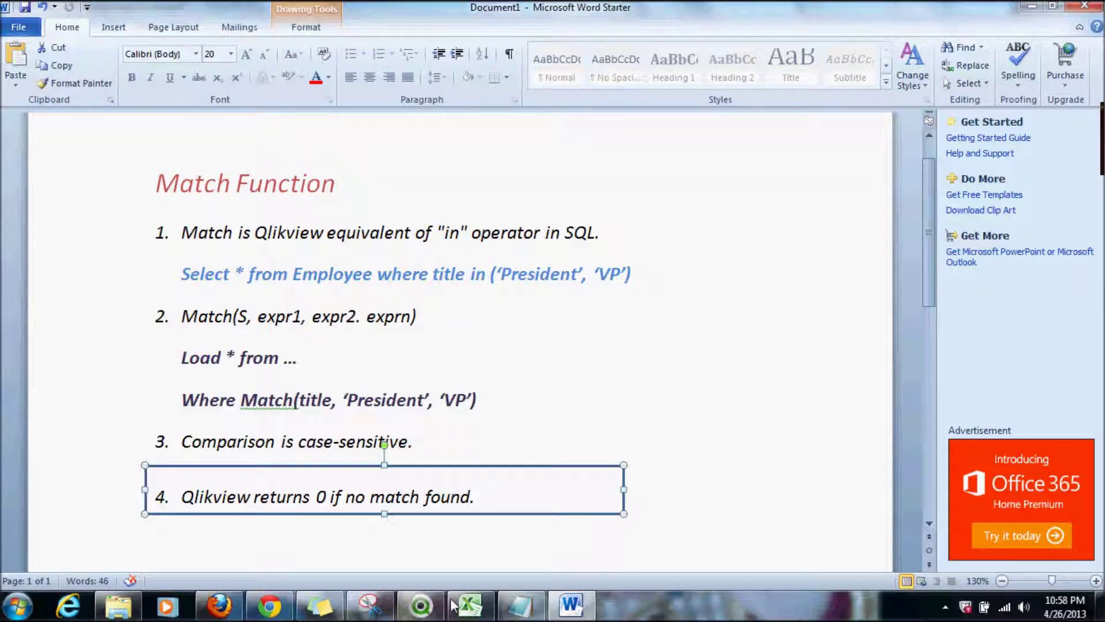
Review the Expense Tracking chart in QlikView and the category spending data in the Excel budget workbook.
left_click(436, 610)
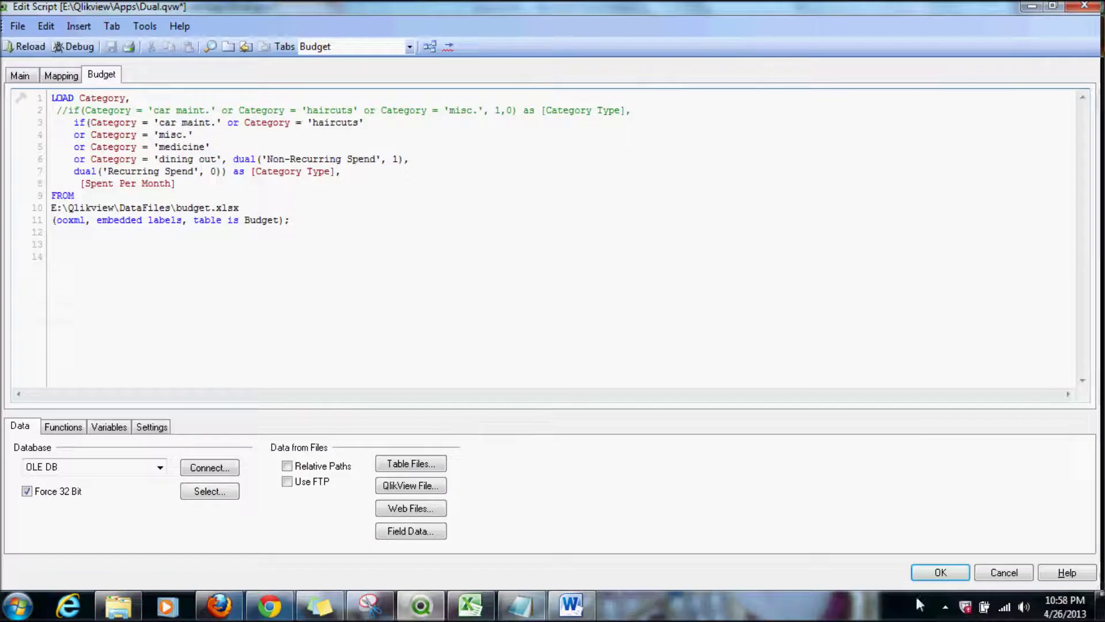
left_click(939, 572)
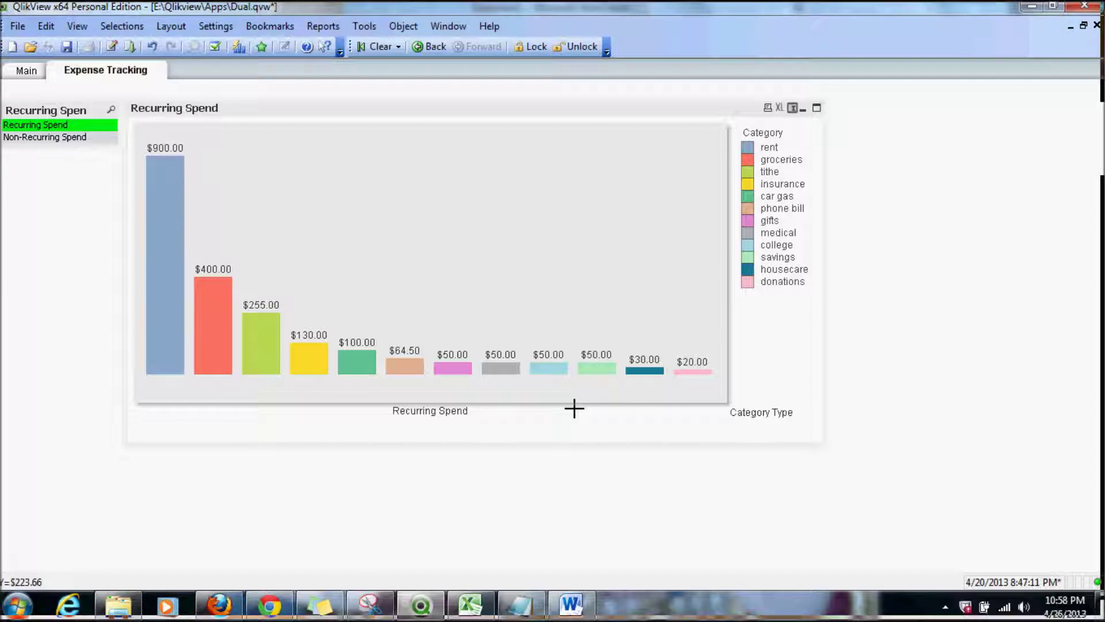
left_click(571, 605)
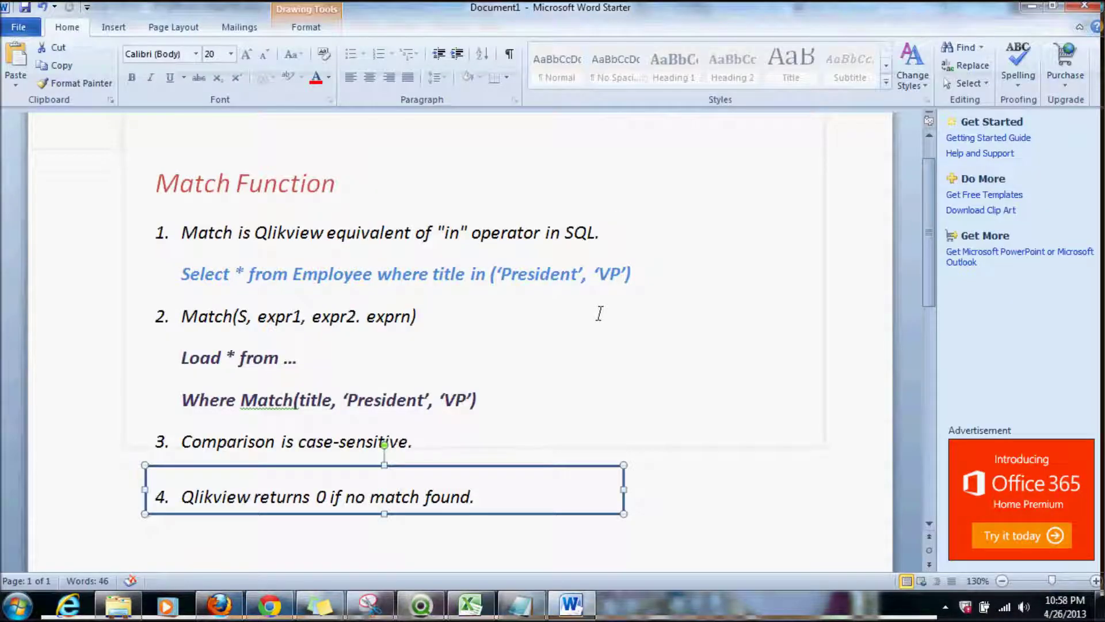
left_click(471, 604)
left_click(554, 335)
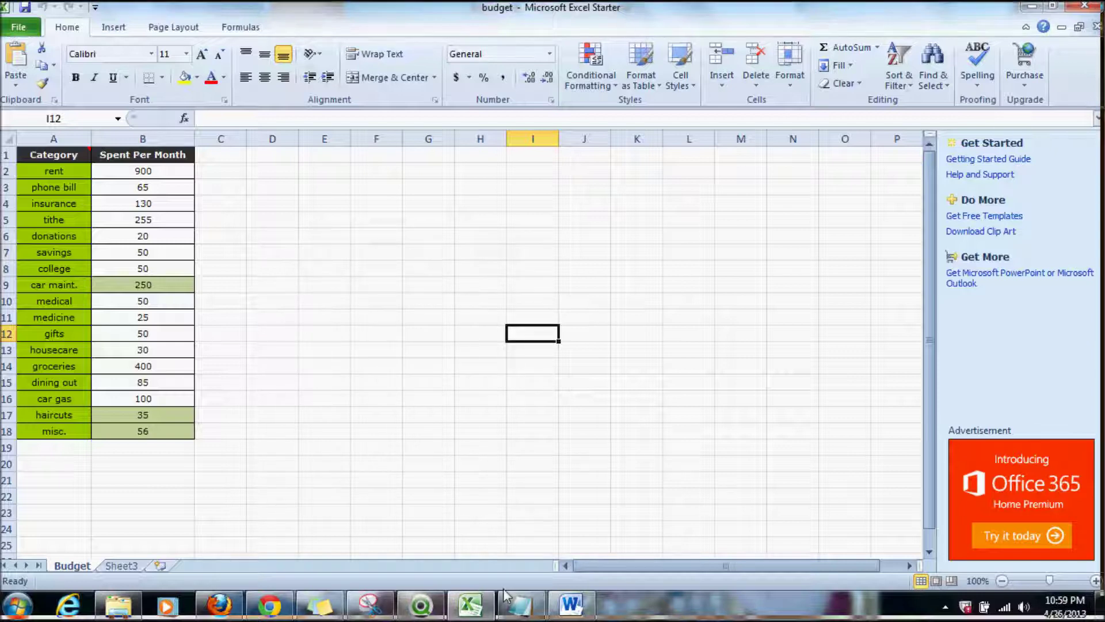
In QlikView's Budget script, copy the multi-line Category Type if expression, comment out the original and paste the copy below it.
left_click(420, 605)
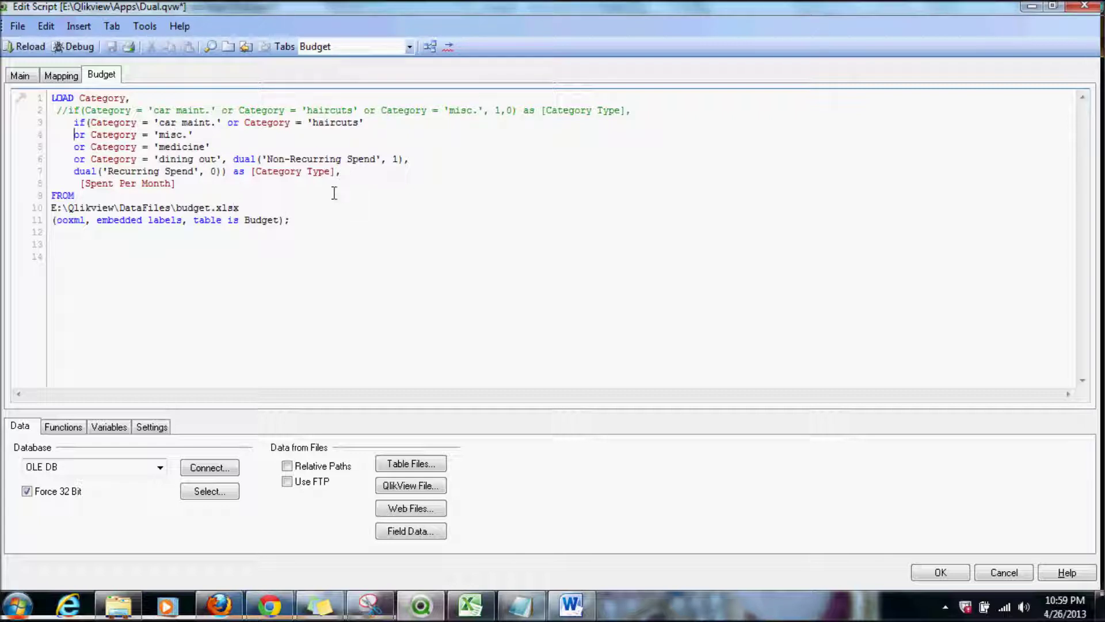
left_click_drag(343, 171, 69, 122)
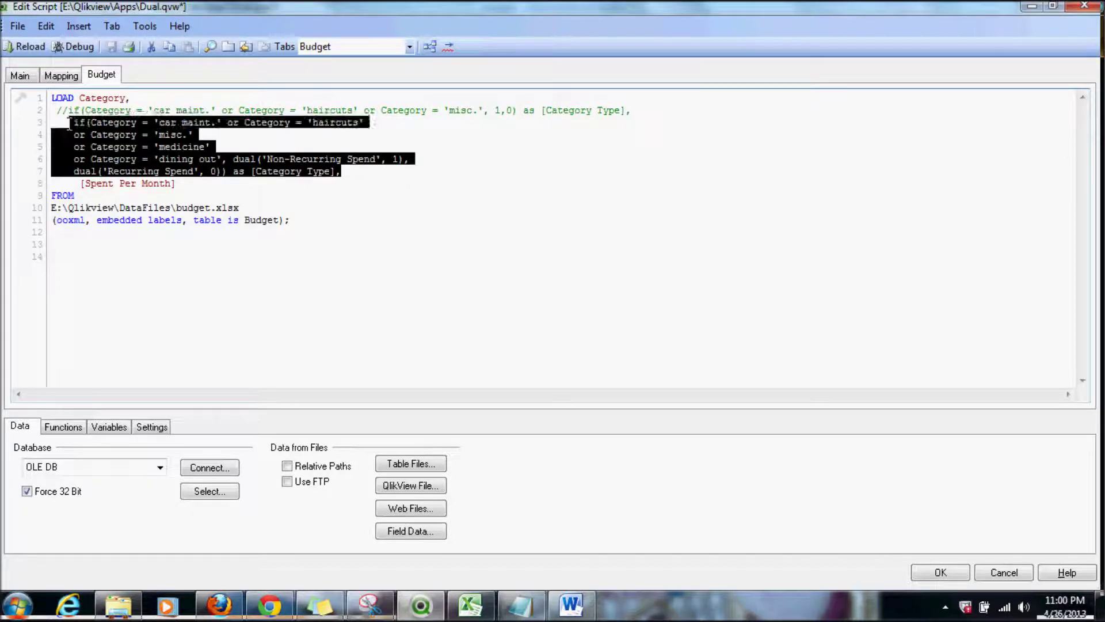
right_click(136, 140)
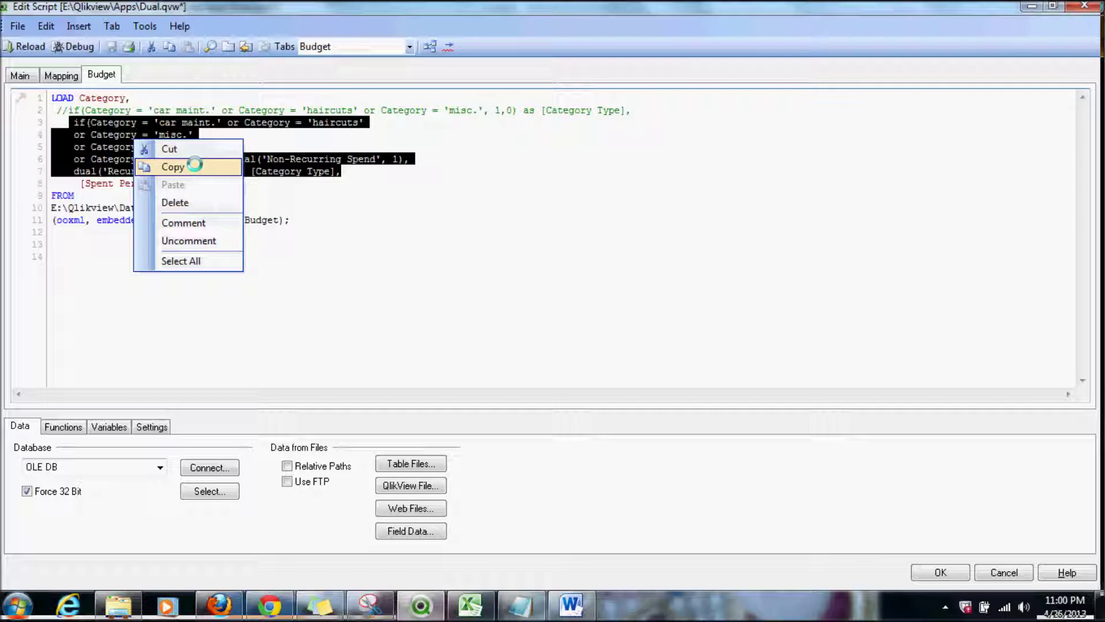
left_click(196, 167)
right_click(189, 156)
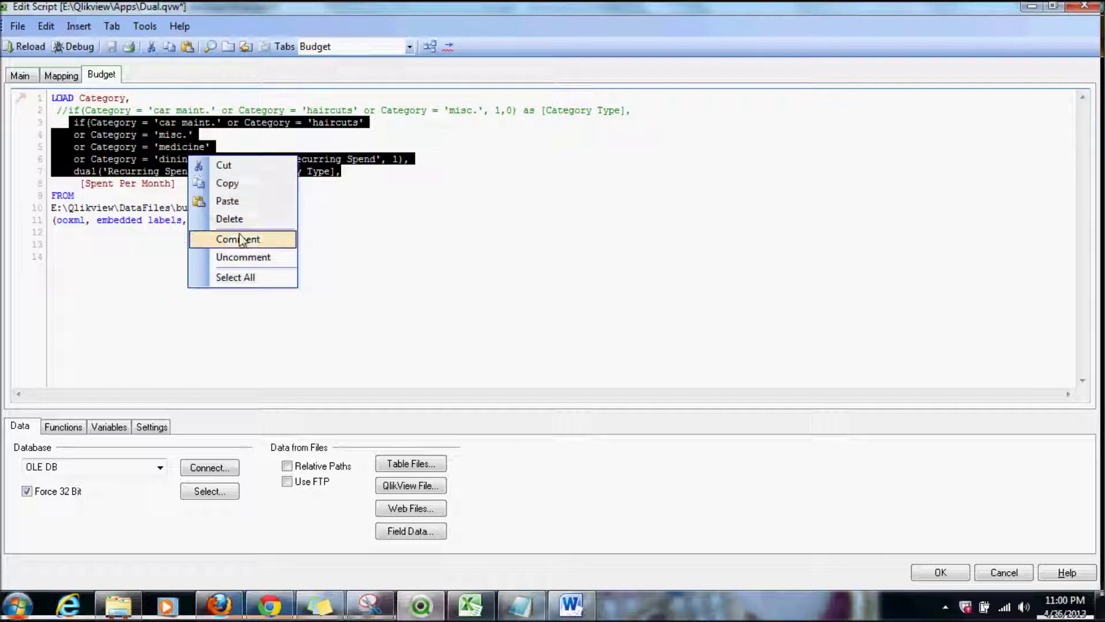
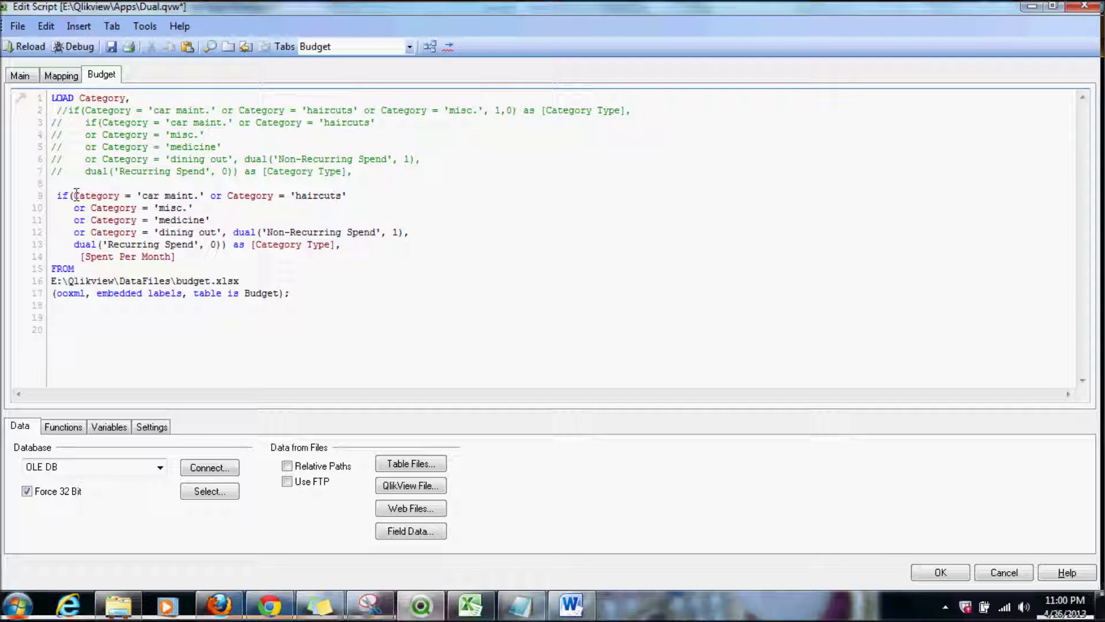
Begin the copied if condition with a match function, passing Category and 'car maint.' as comma-separated arguments instead of an equality test.
left_click(75, 195)
type("match")
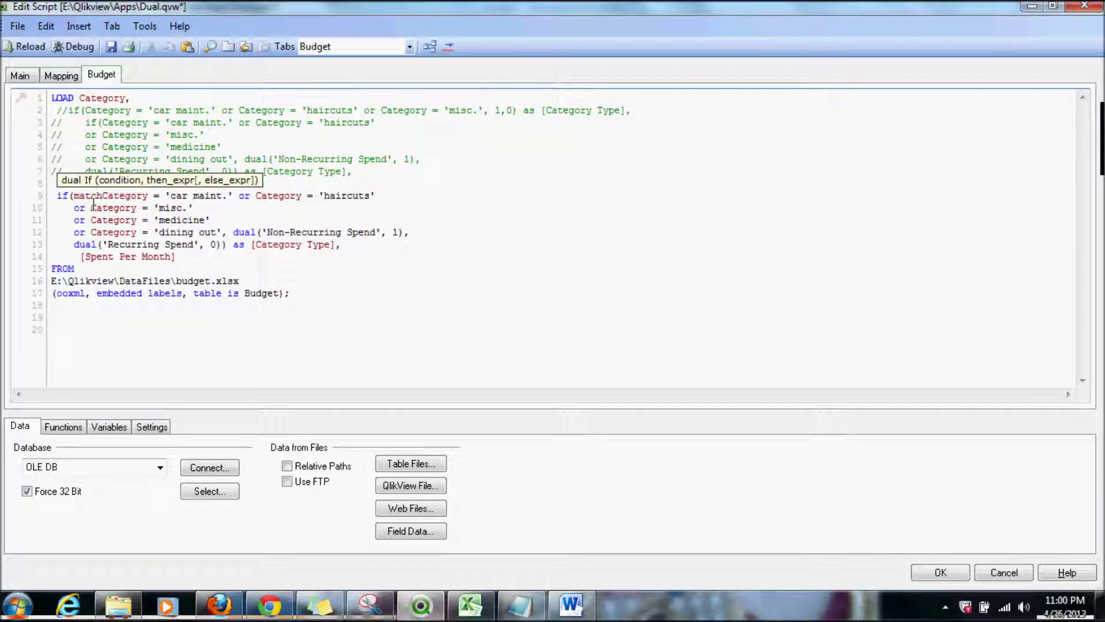
type("(")
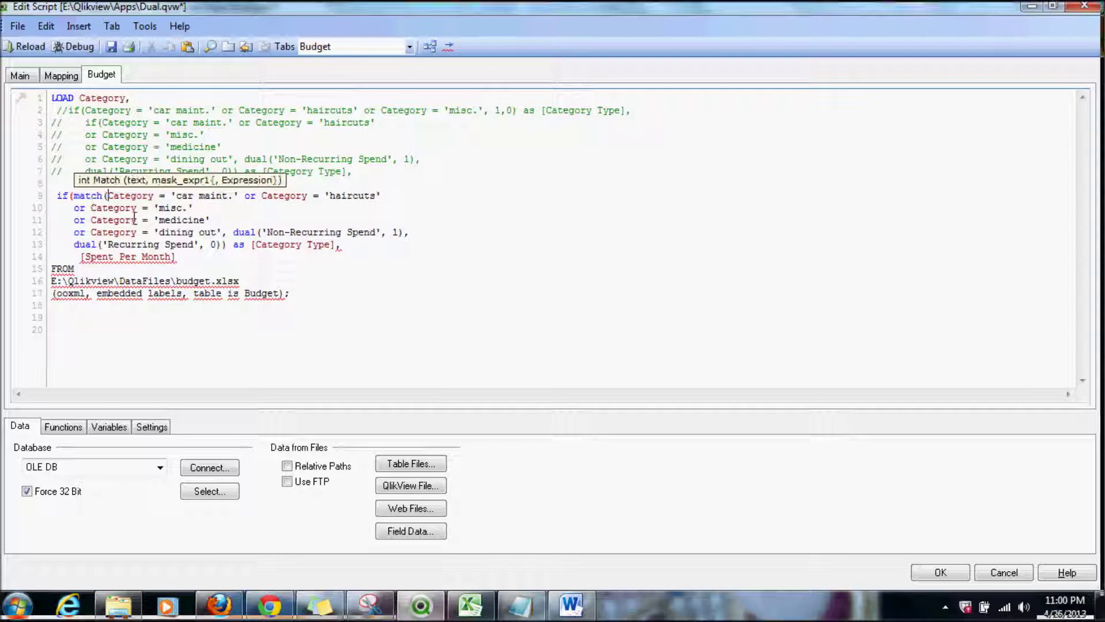
left_click(174, 198)
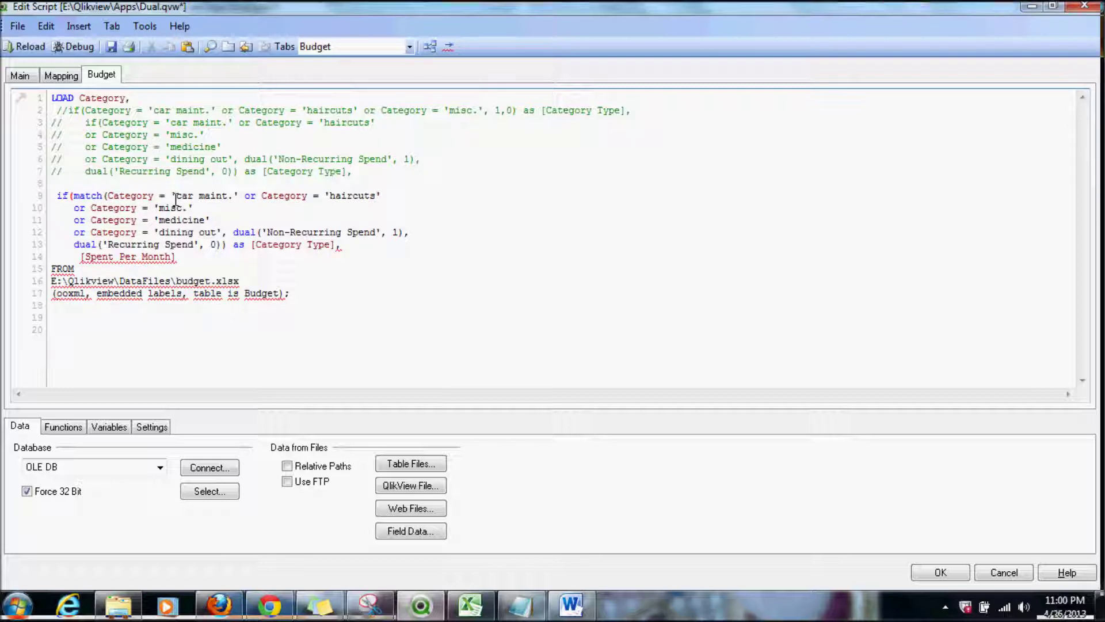
key("BackSpace")
key("BackSpace")
type(",")
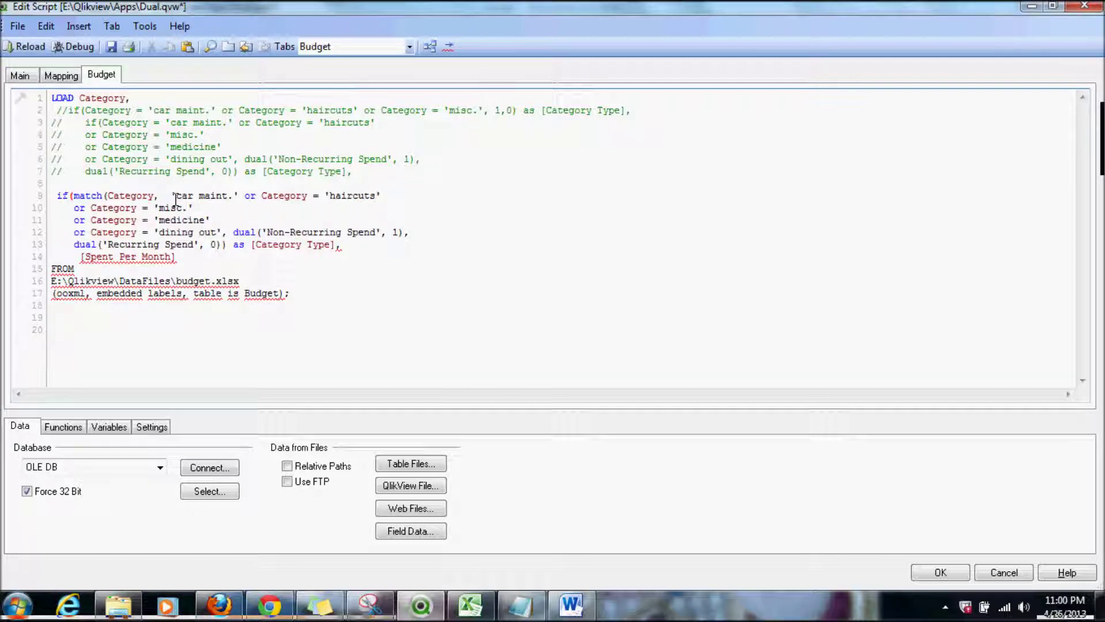
key("Delete")
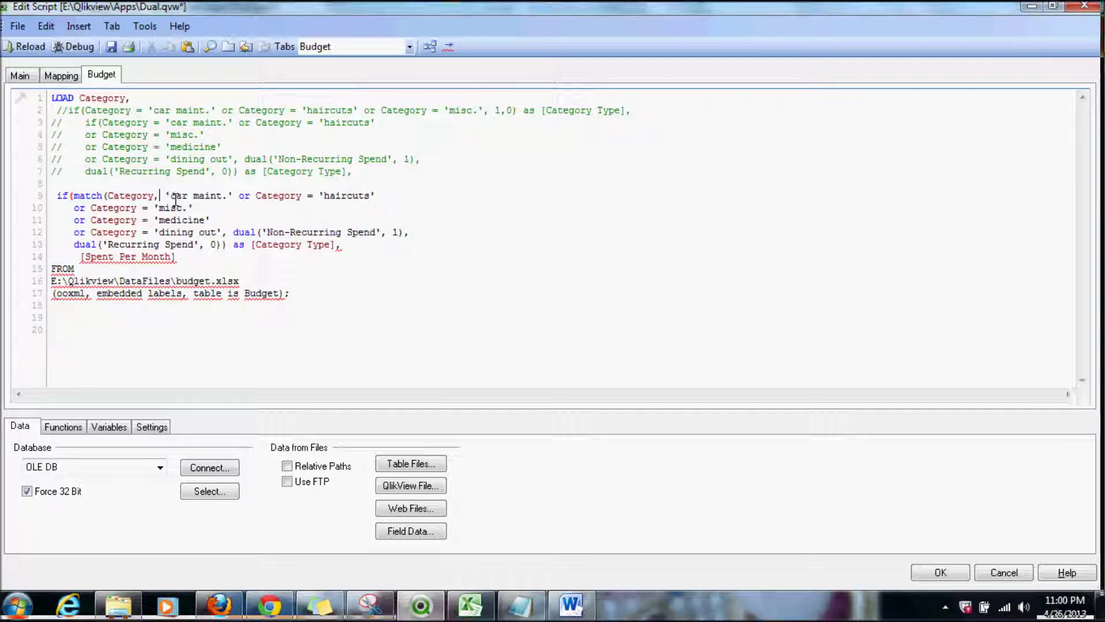
Replace "or Category =" before 'haircuts' with a comma so it becomes another match argument.
left_click_drag(313, 196, 240, 203)
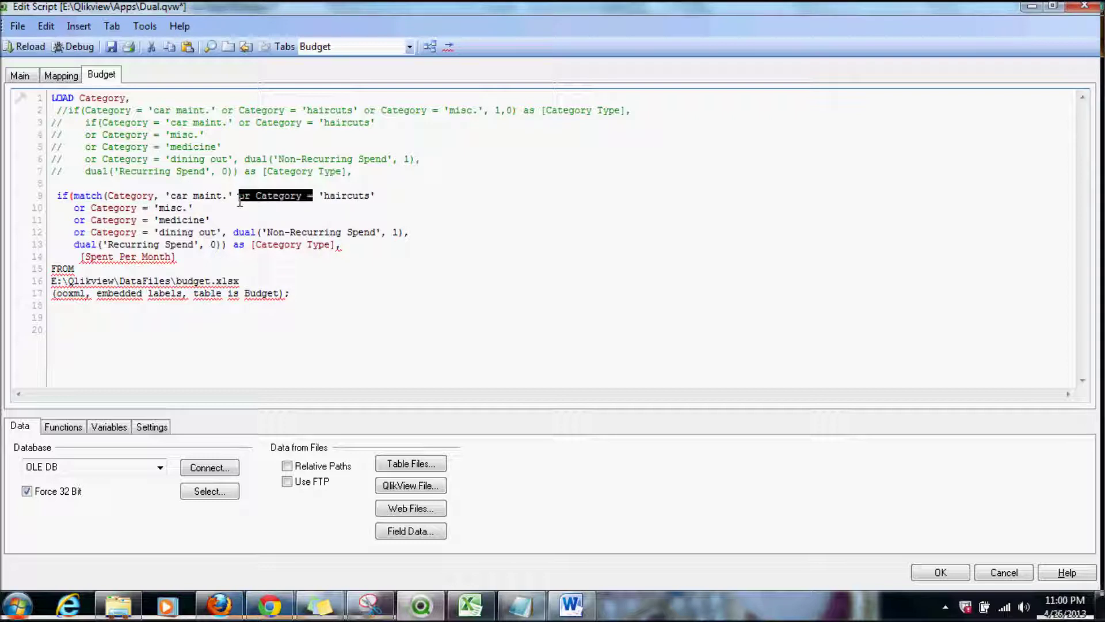
key("BackSpace")
key("BackSpace")
type(",")
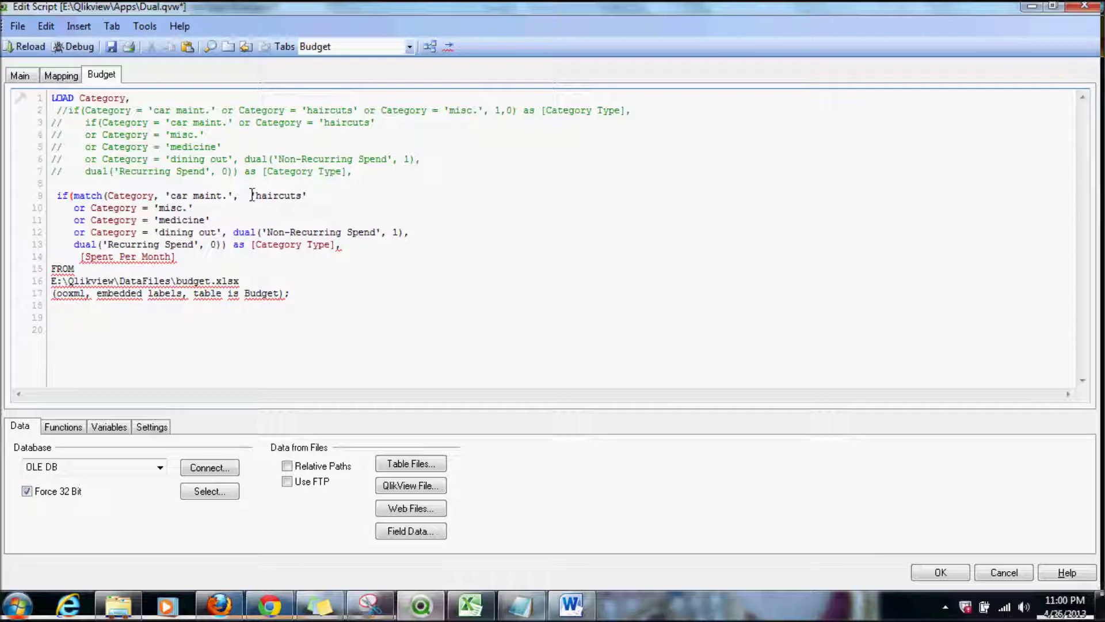
key("Delete")
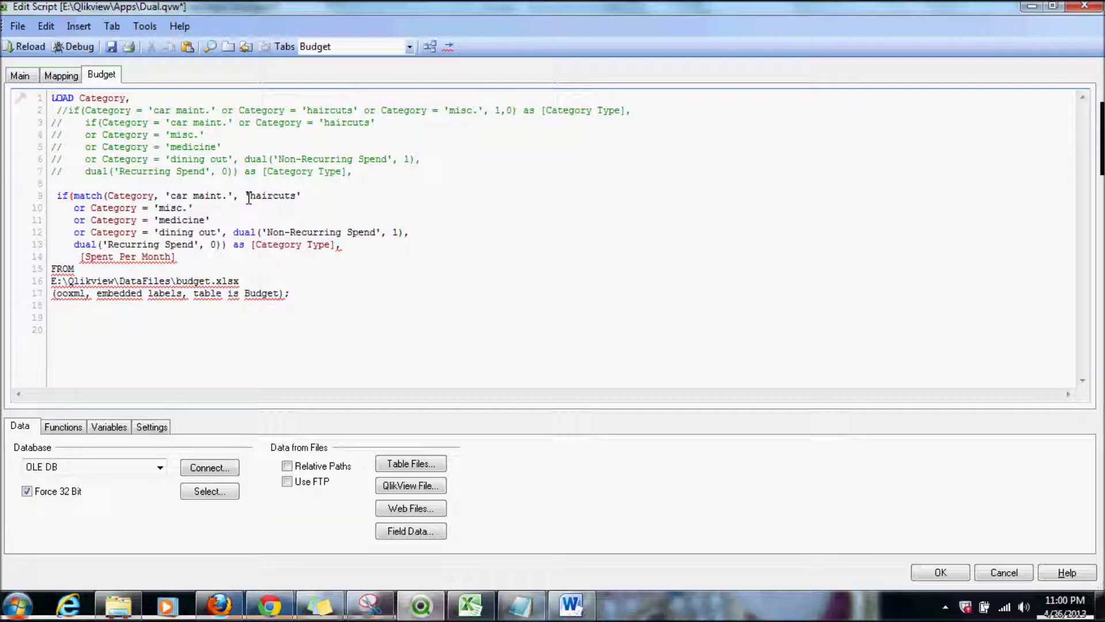
Remove "or Category =" before 'misc.' and join it to the match line after 'haircuts', separated by a comma.
left_click(153, 208)
key("BackSpace")
key("BackSpace")
key("BackSpace")
key("BackSpace")
key("BackSpace")
key("BackSpace")
key("BackSpace")
key("BackSpace")
key("BackSpace")
key("BackSpace")
key("BackSpace")
key("BackSpace")
key("BackSpace")
key("BackSpace")
key("BackSpace")
key("BackSpace")
key("BackSpace")
key("BackSpace")
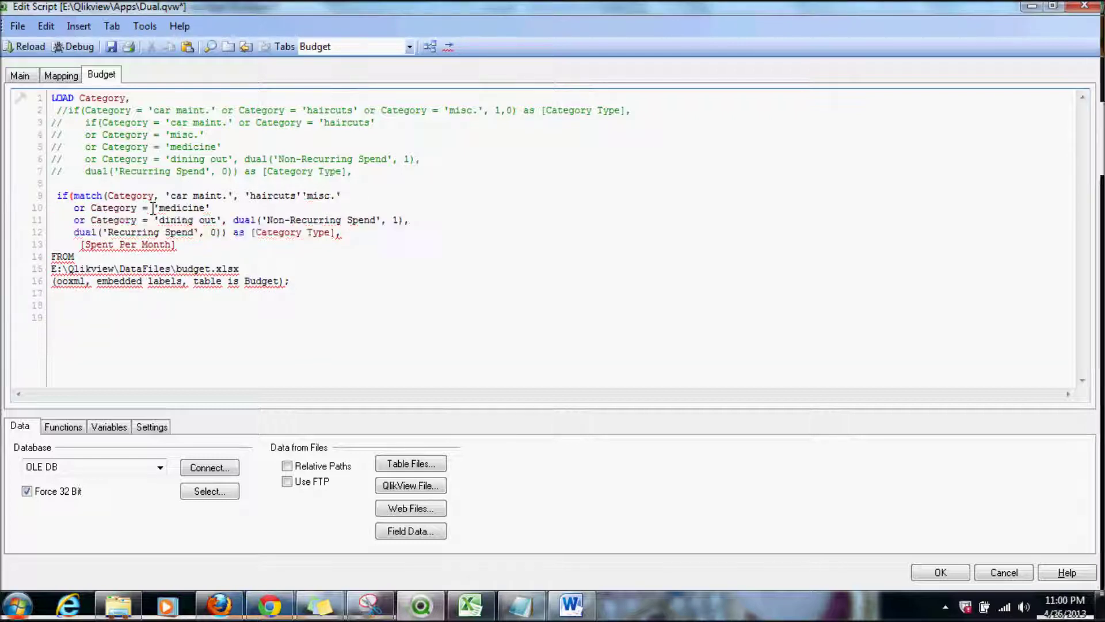
type(",")
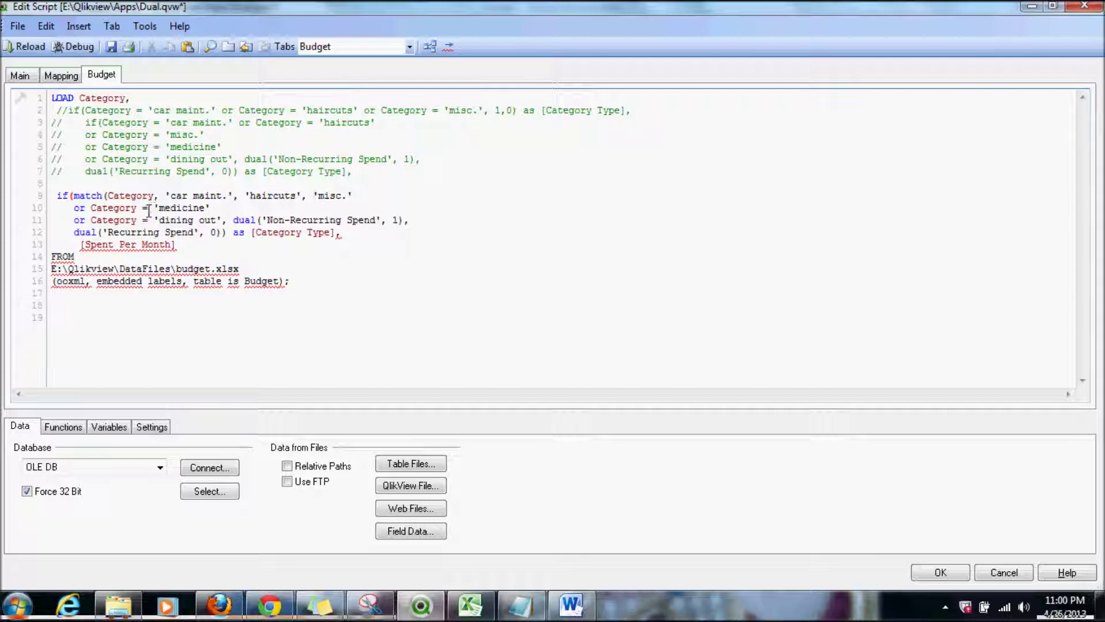
Remove "or Category =" before 'medicine' and append it to the match arguments after 'misc.' with a comma.
left_click_drag(148, 208, 76, 207)
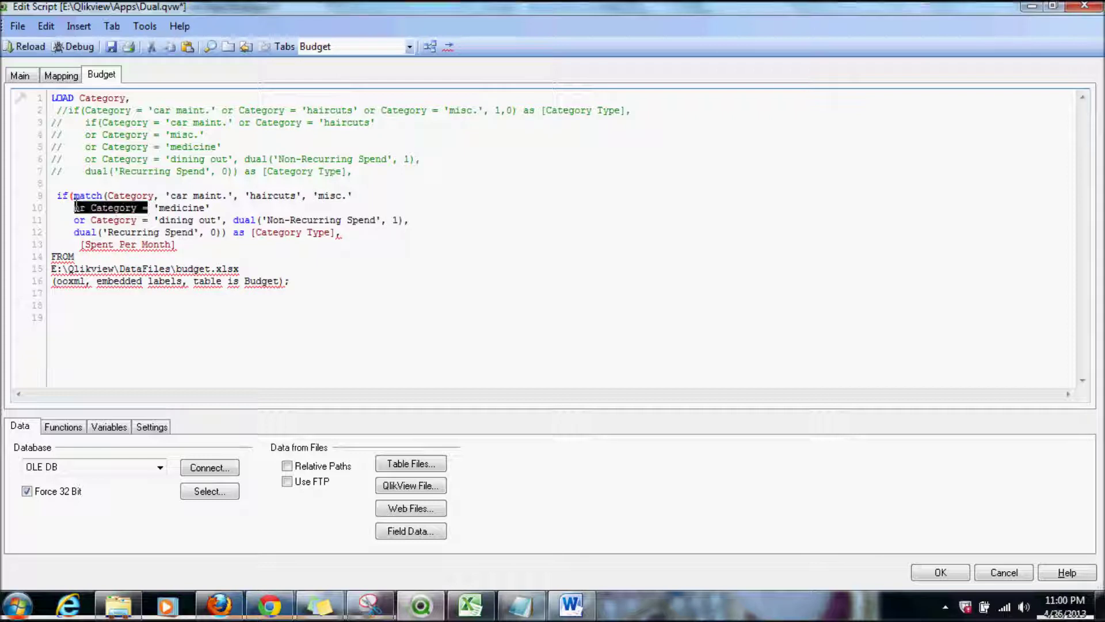
key("BackSpace")
key("BackSpace")
key("BackSpace")
key("BackSpace")
key("BackSpace")
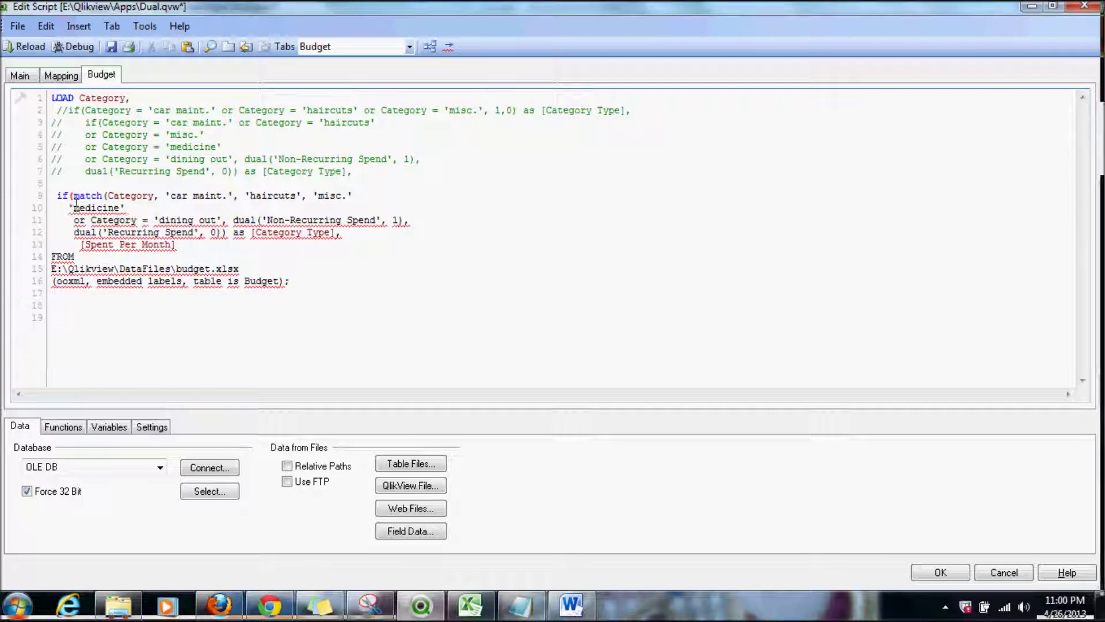
key("BackSpace")
type(", 'medicine")
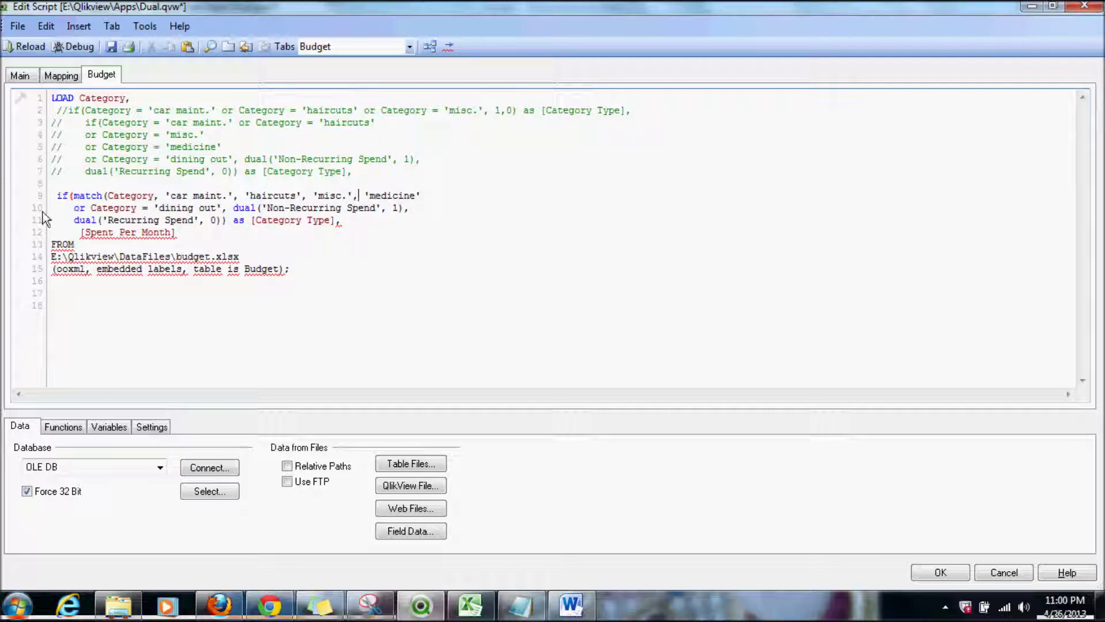
Append 'dining out' to the match list in place of its "or Category =" test, and close the match parenthesis before the dual function.
left_click_drag(148, 208, 56, 202)
key("BackSpace")
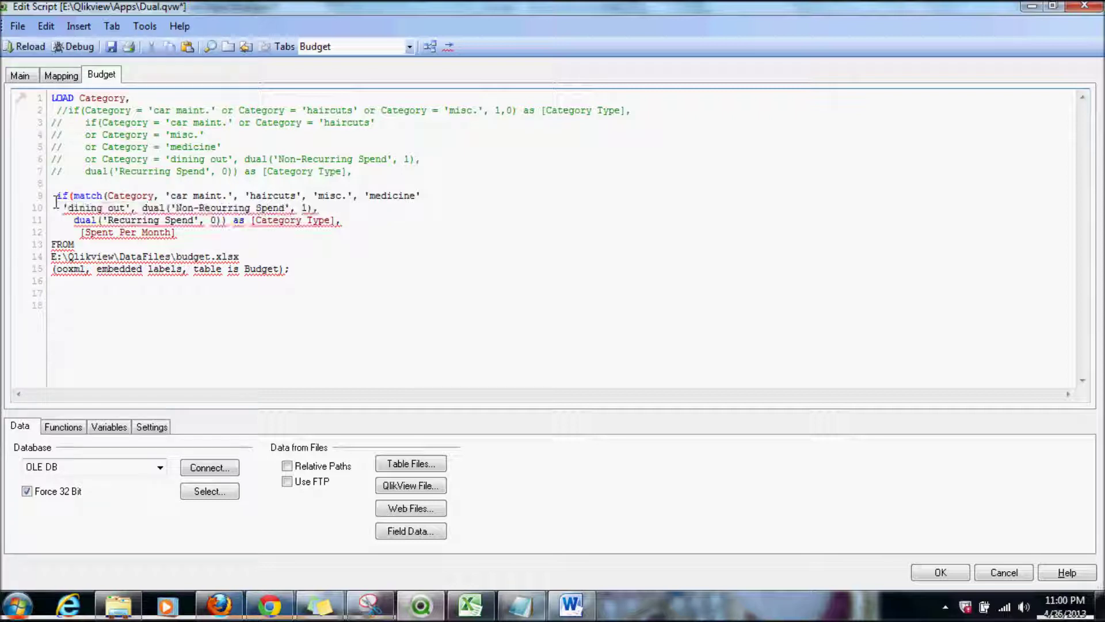
key("BackSpace")
type(",")
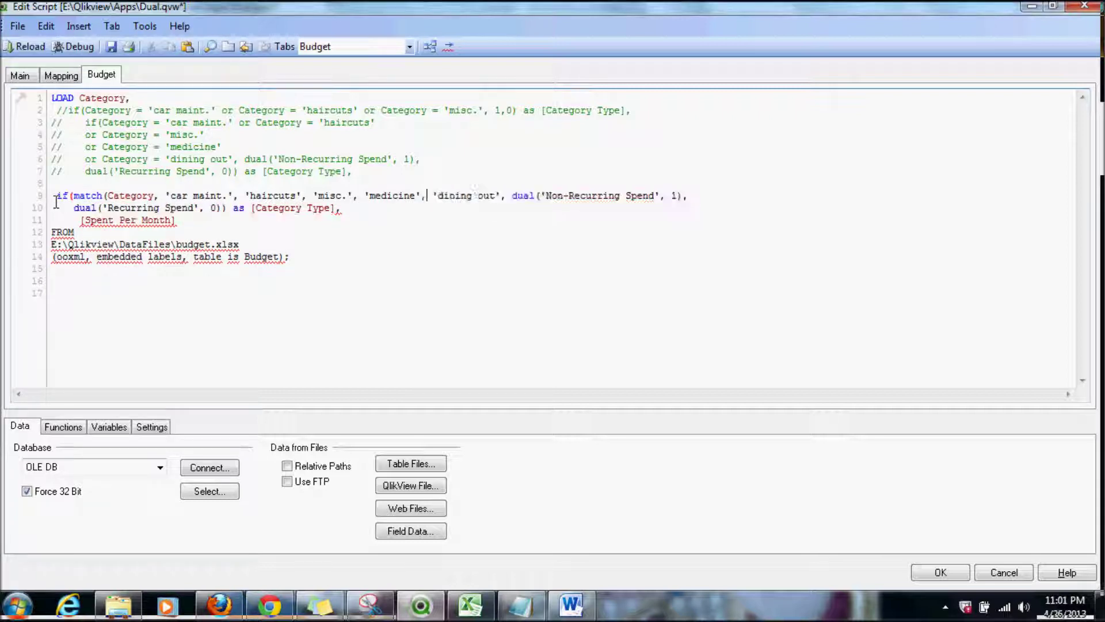
left_click(502, 196)
type(",")
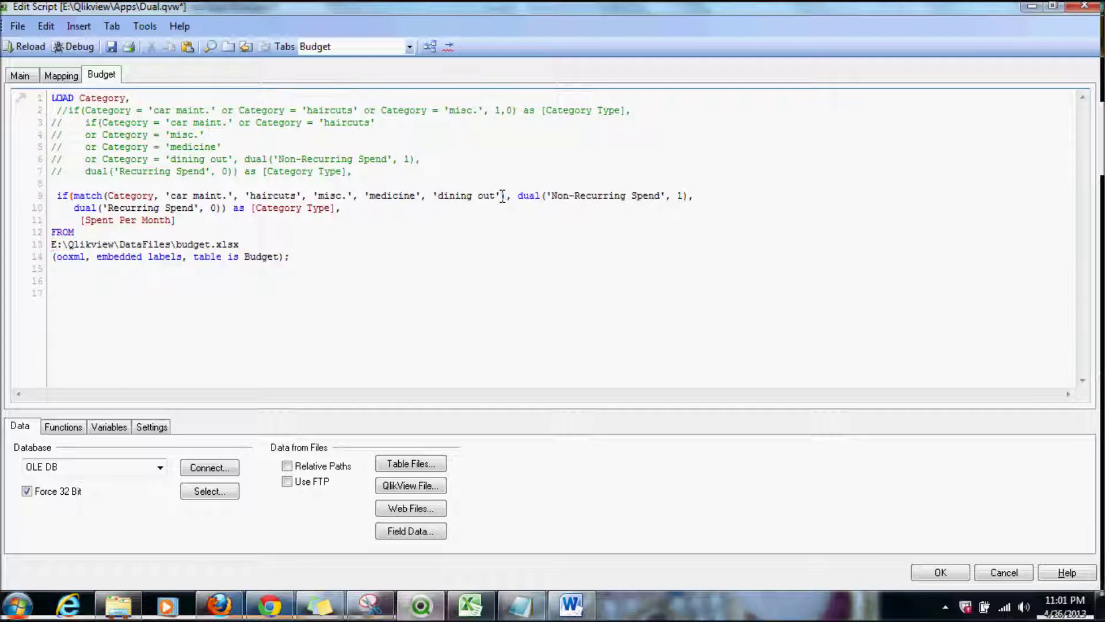
left_click(282, 243)
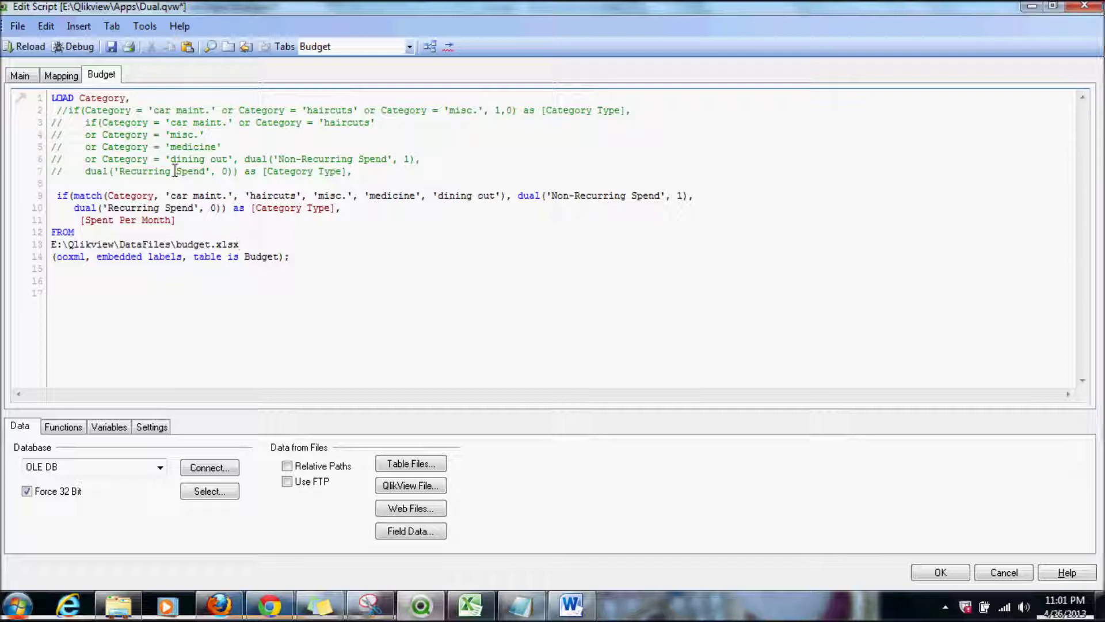
Save the script, reload the data and accept the sheet properties to return to the Expense Tracking sheet.
key("ctrl+s")
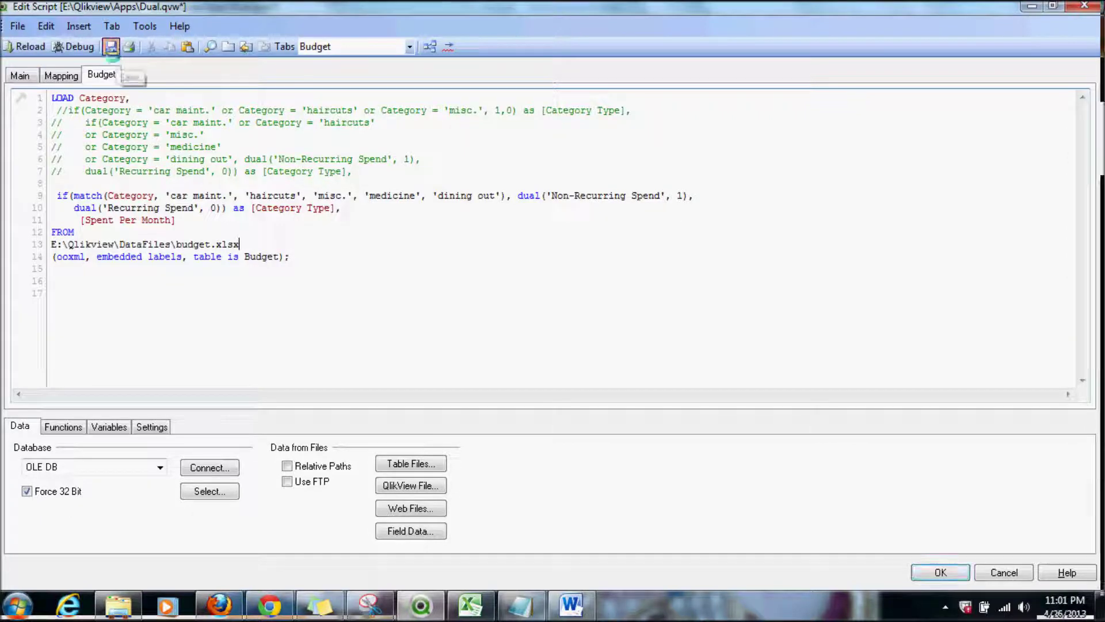
left_click(29, 48)
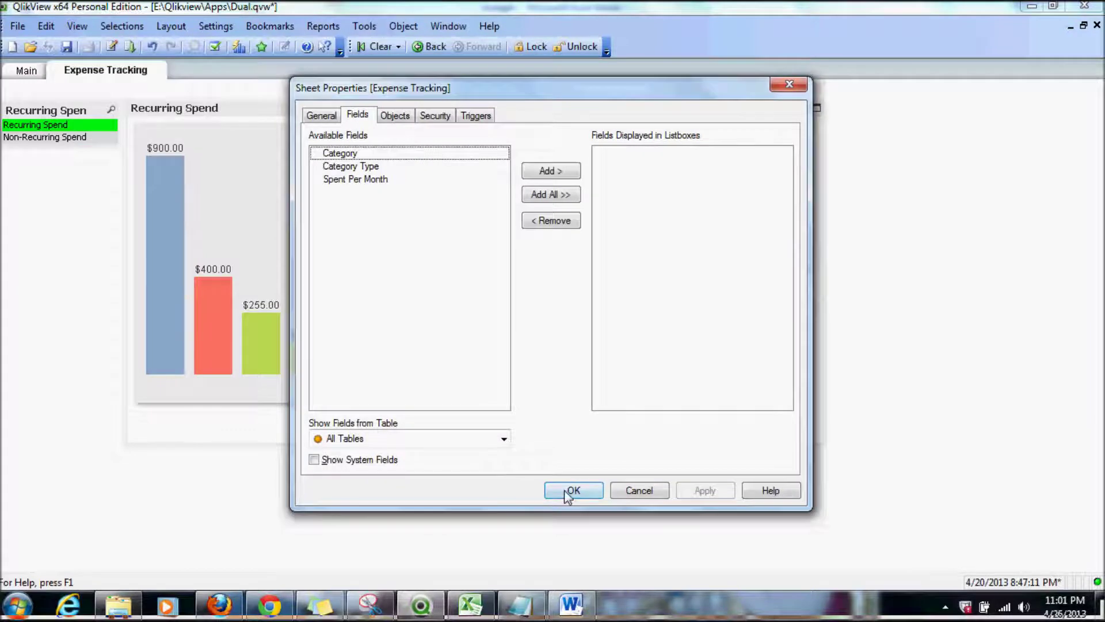
left_click(568, 490)
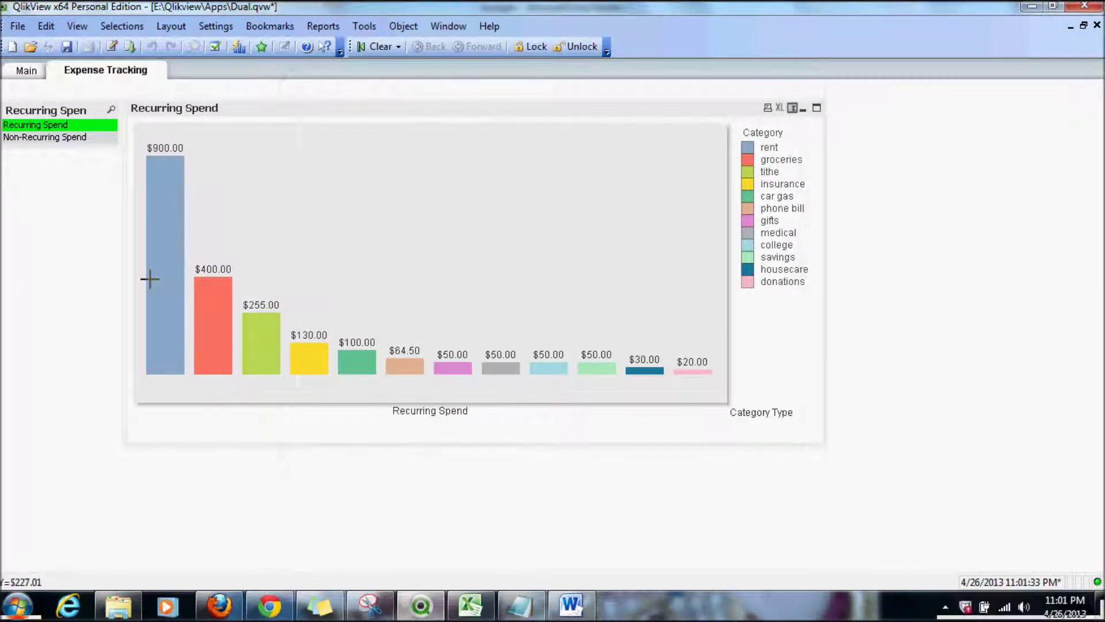
View the Non-Recurring Spend chart and return to the Recurring Spend chart on the Expense Tracking sheet.
left_click(50, 138)
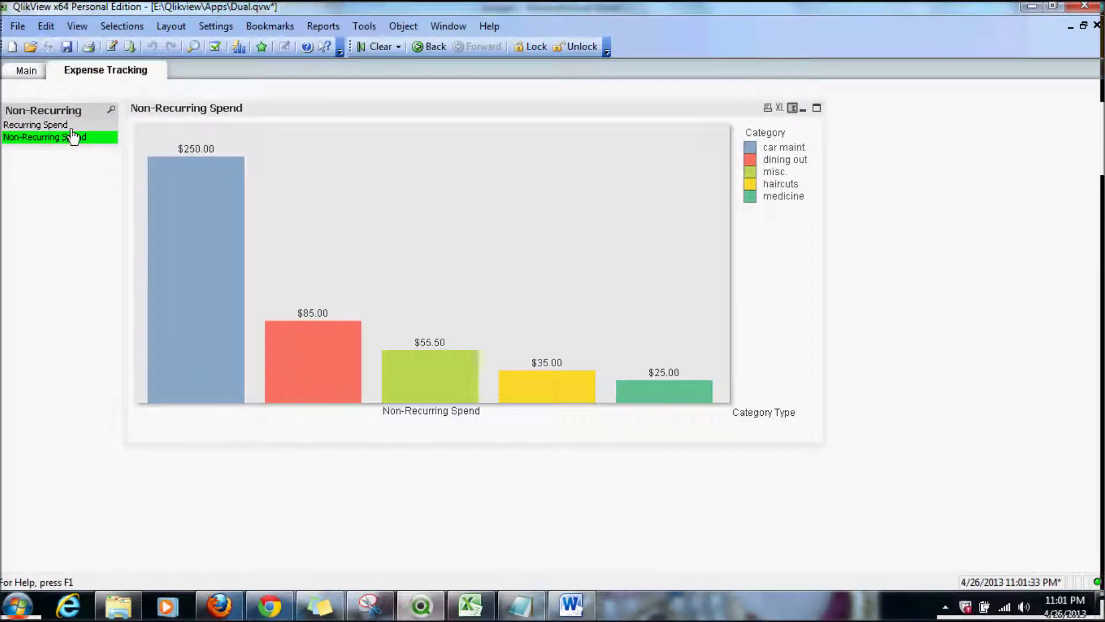
left_click(66, 125)
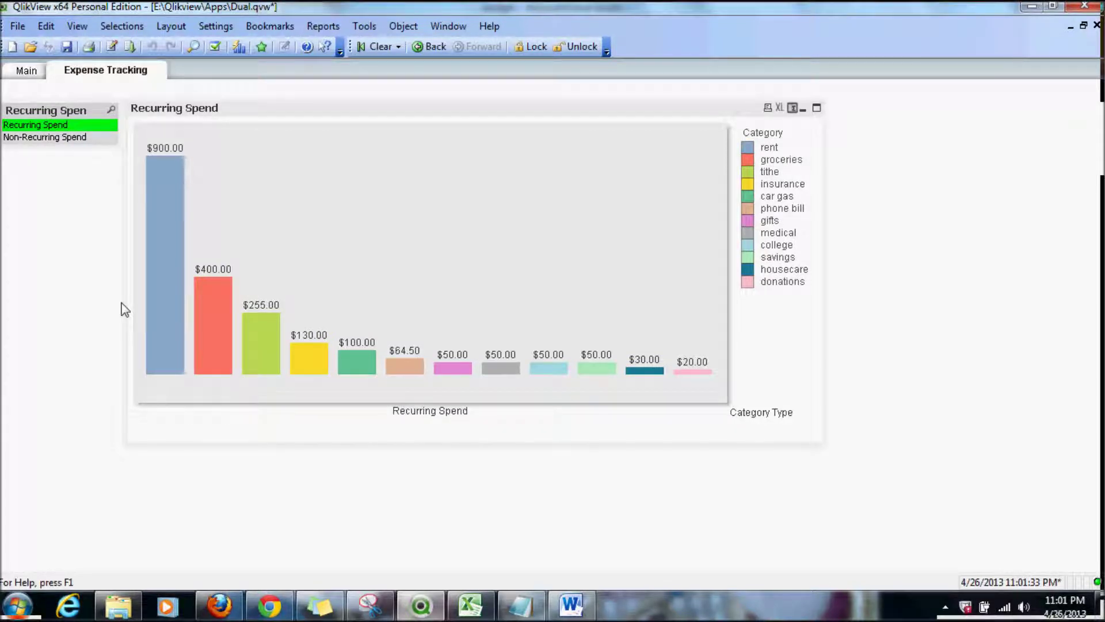
Open the load script and check the tithe and donations categories in the Excel budget sheet before returning to the script.
key("ctrl+e")
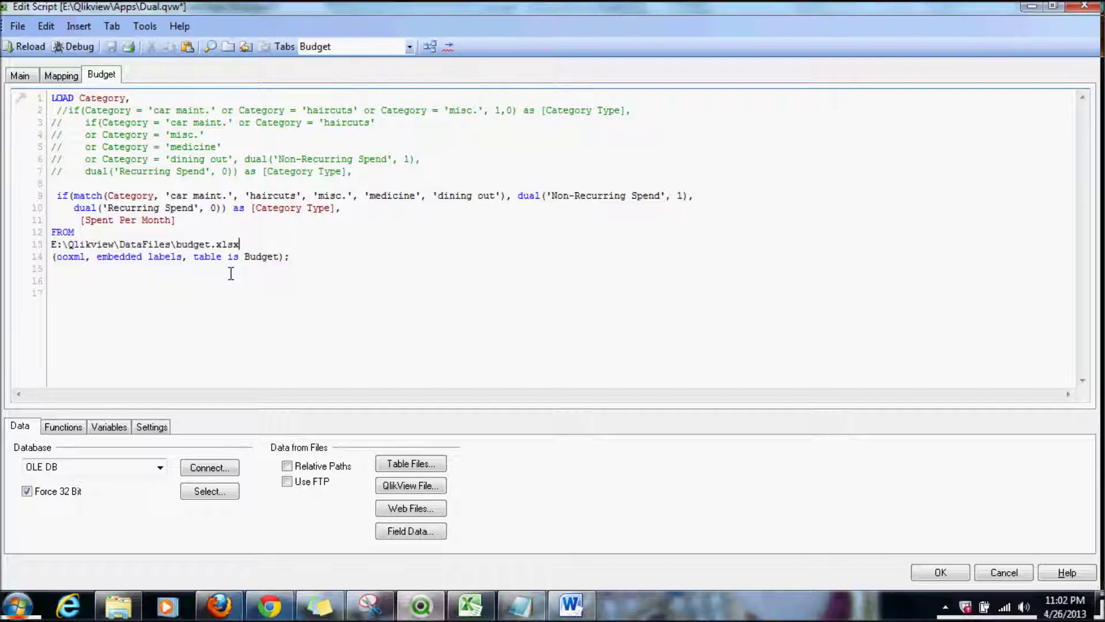
left_click(470, 605)
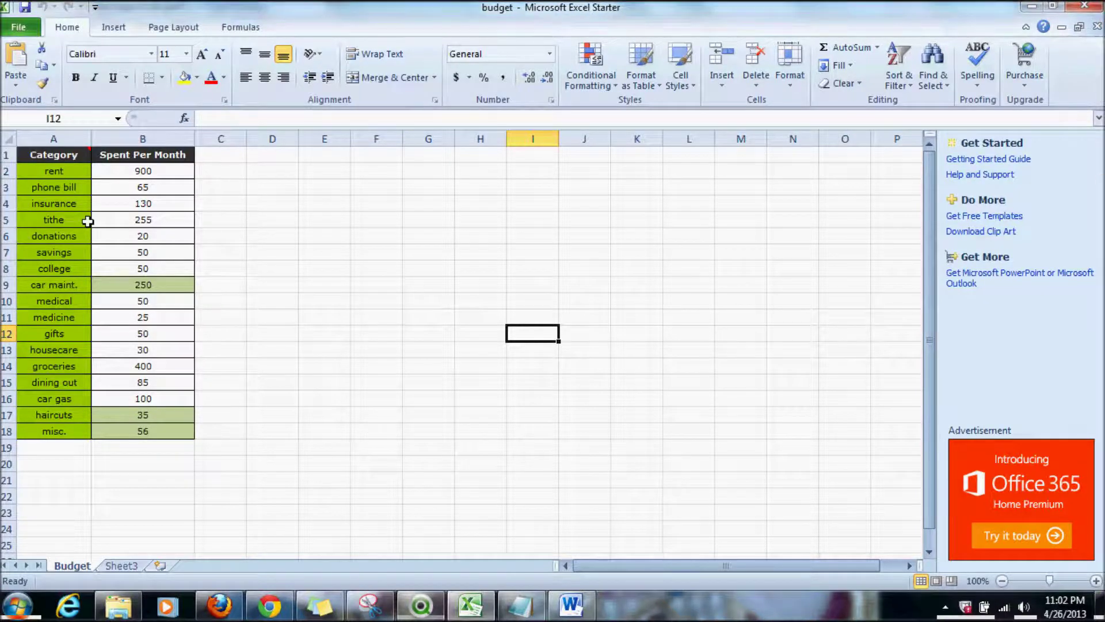
left_click_drag(73, 222, 74, 235)
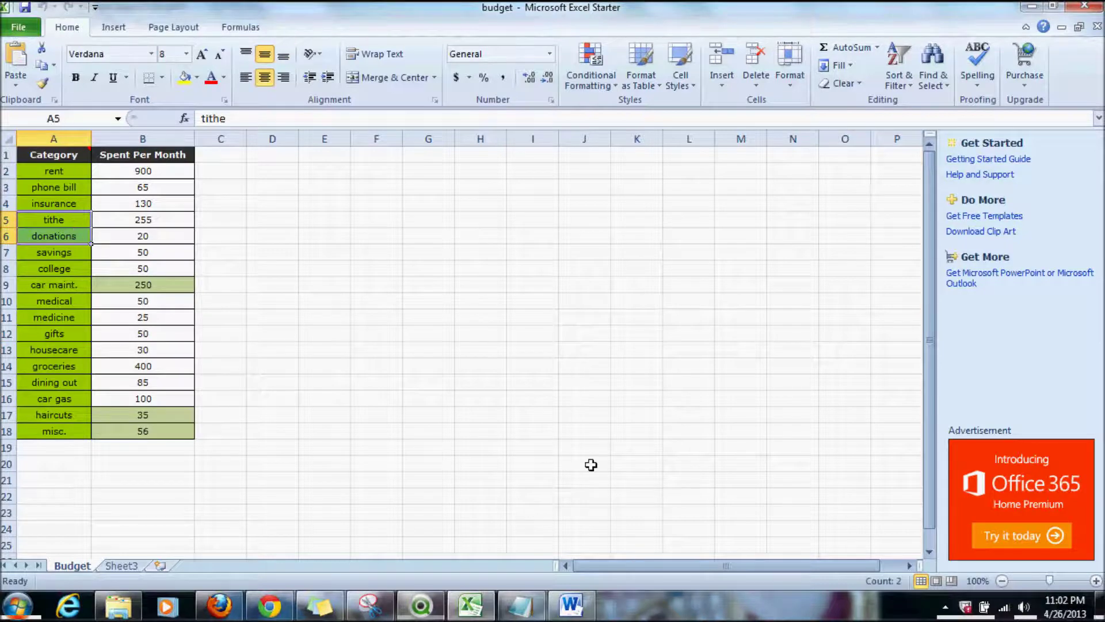
left_click(433, 604)
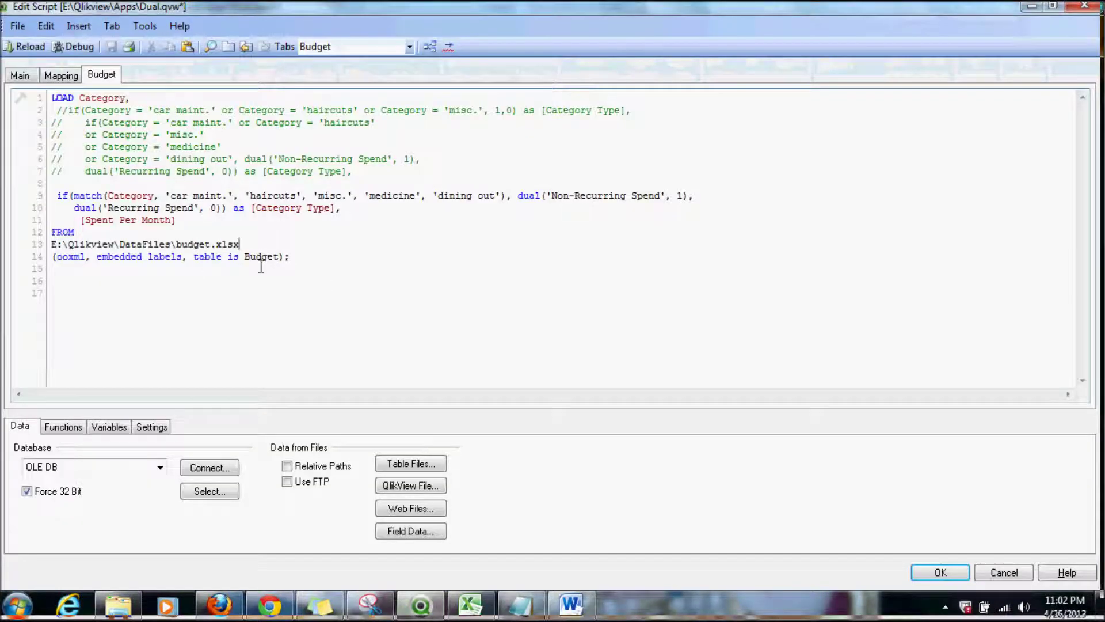
Remove the semicolon ending the load statement and begin a "where not(" clause on the Category field on a new line.
left_click(308, 254)
key("BackSpace")
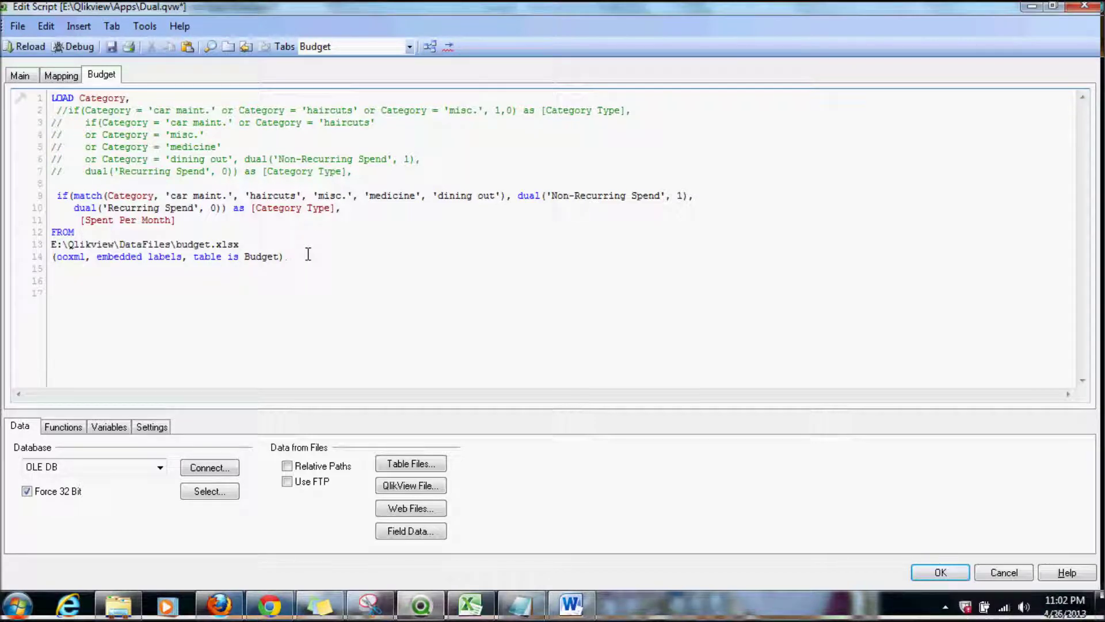
key("Return")
type("where")
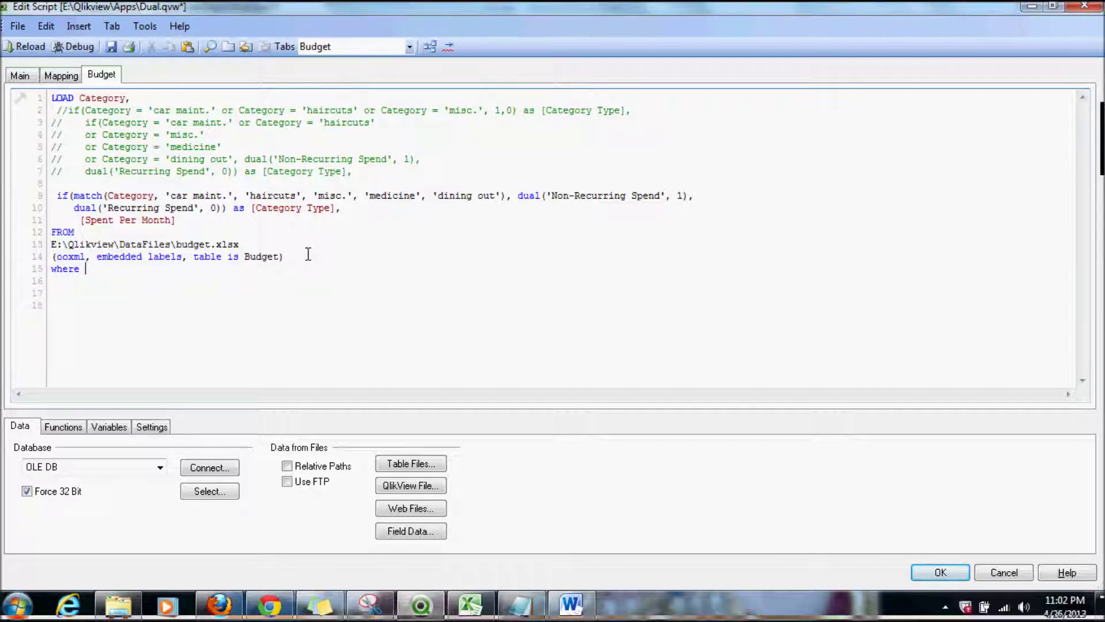
type(" not(")
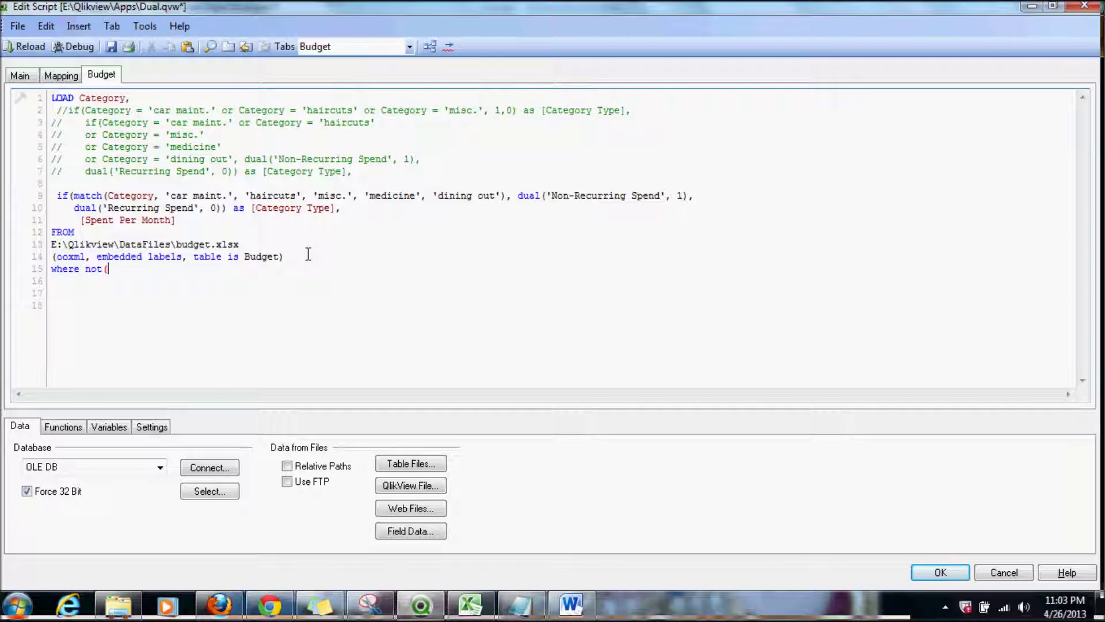
type("Caate")
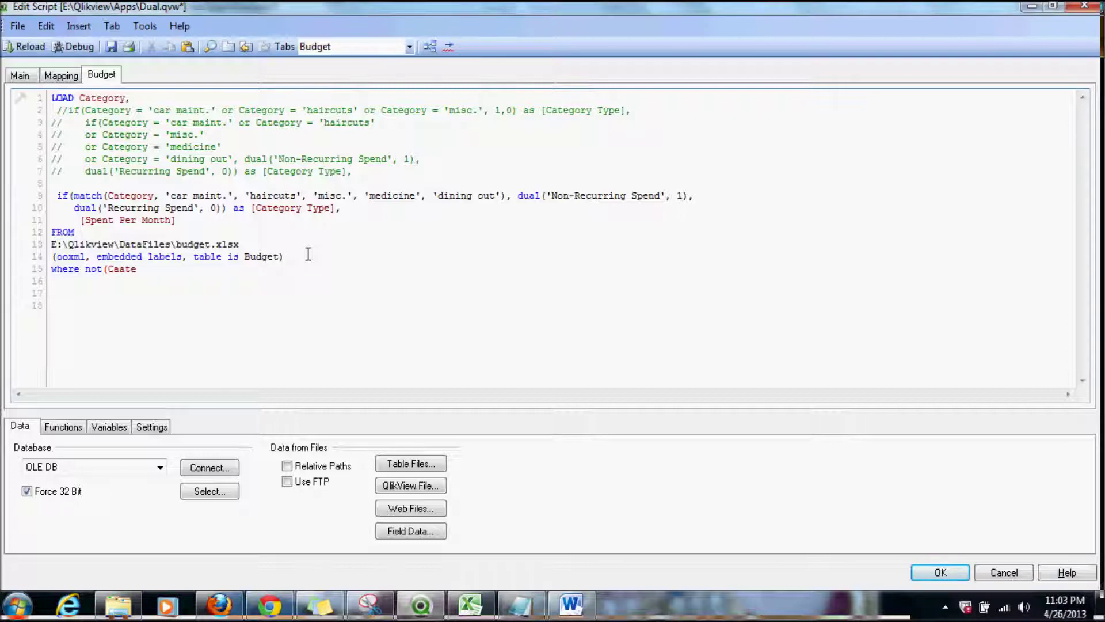
type("gory,")
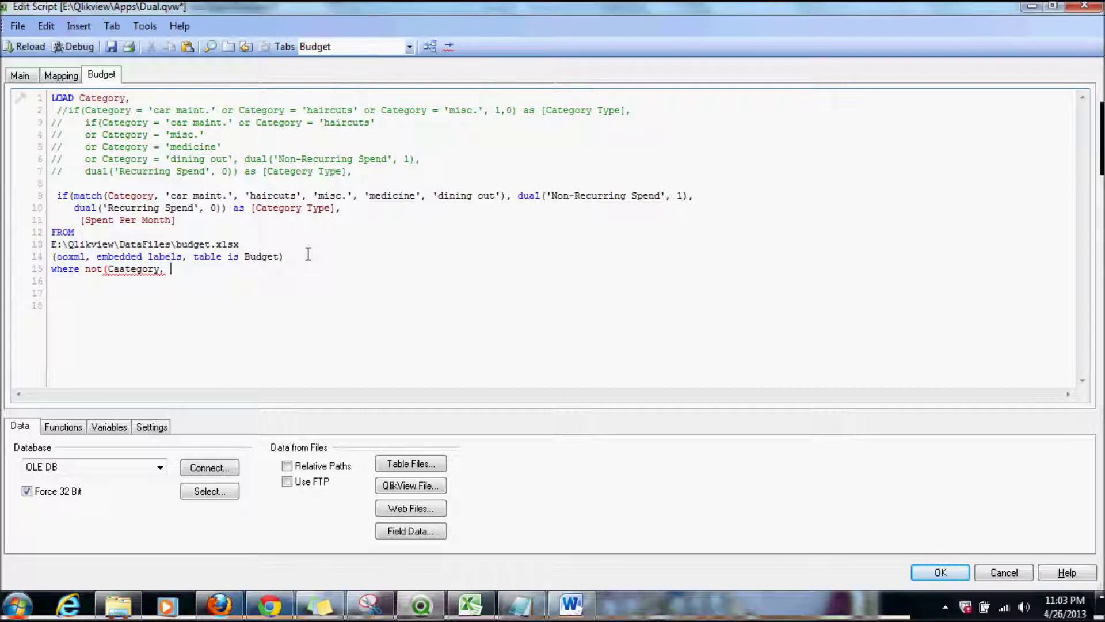
Copy tithe from the Excel budget sheet and add it in single quotes to the where not clause, followed by a comma.
left_click(470, 605)
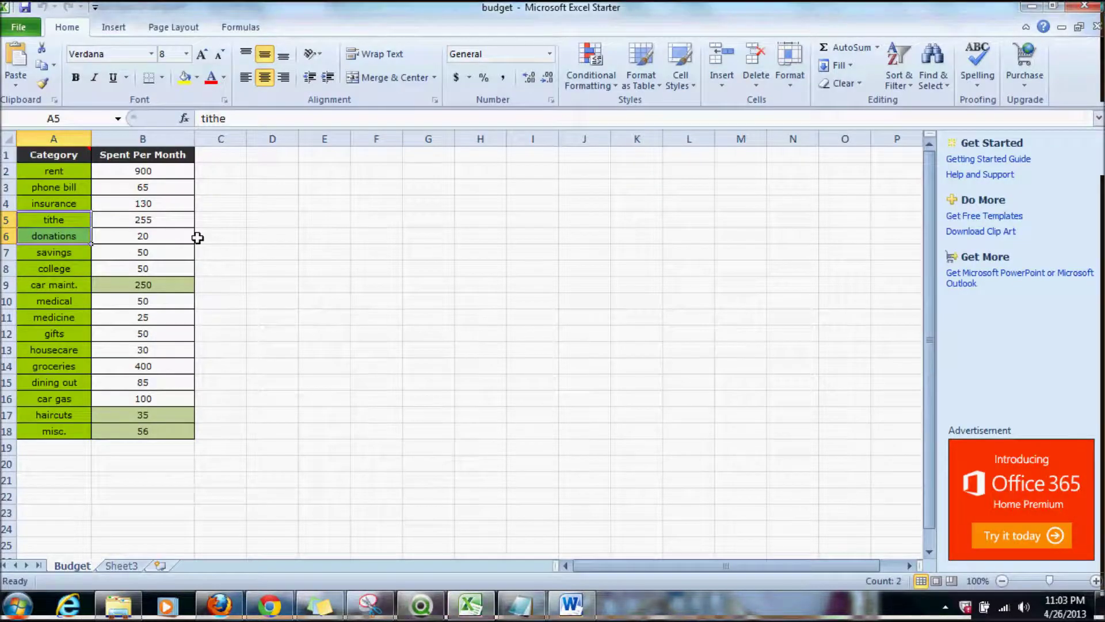
left_click(60, 219)
key("ctrl+c")
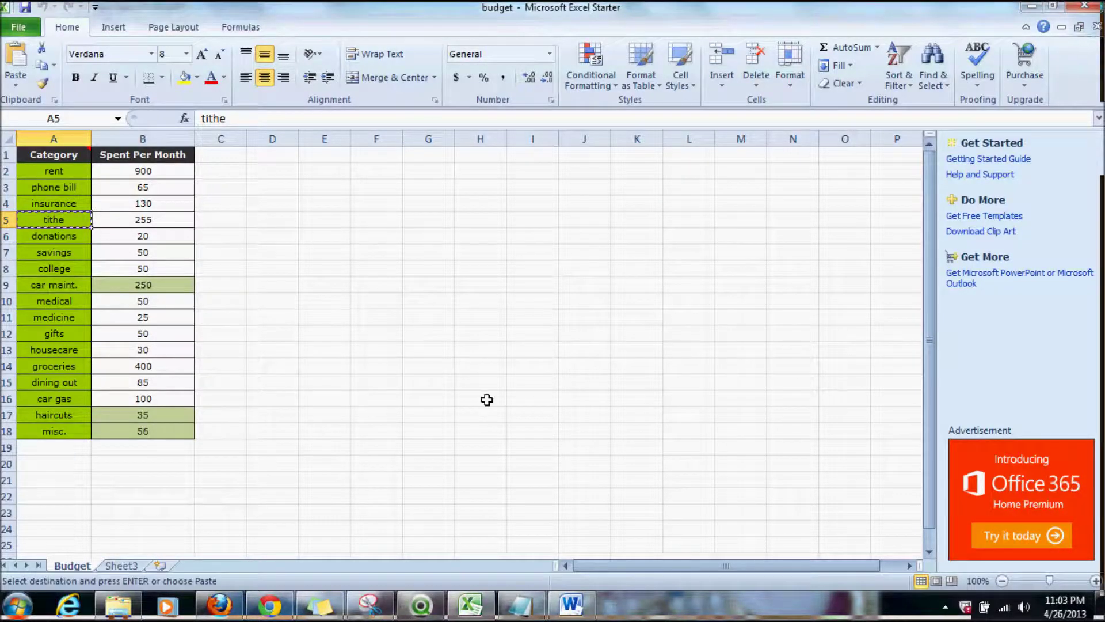
left_click(429, 605)
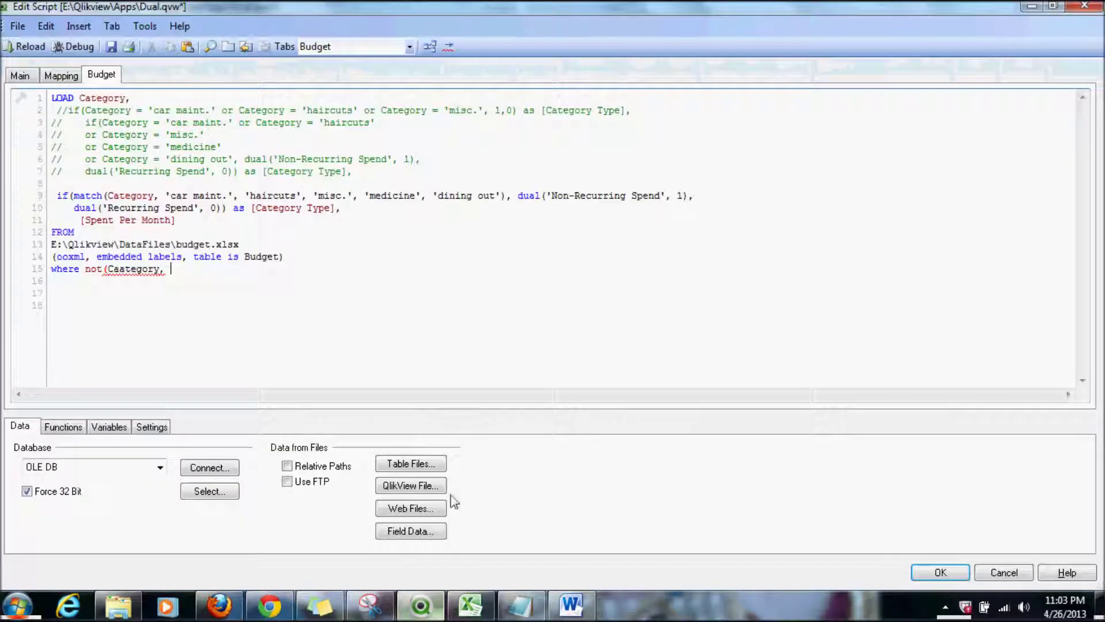
type("'")
key("ctrl+v")
type("'")
key("BackSpace")
key("BackSpace")
type("',")
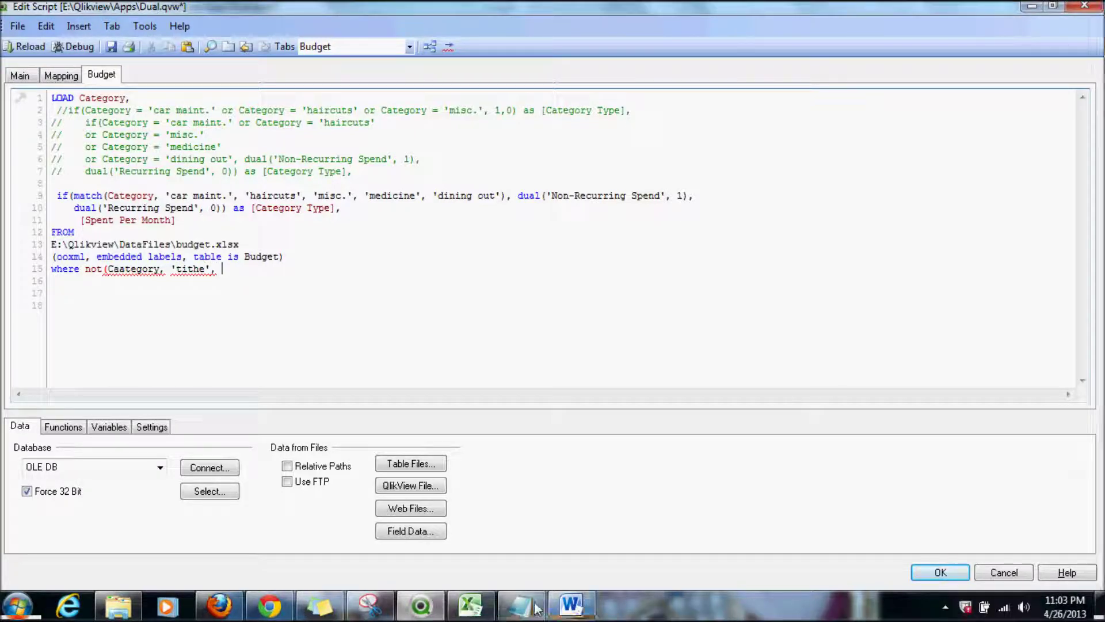
Copy donations from the Excel budget sheet, add it in single quotes as the last where clause value, and close the parenthesis.
left_click(462, 607)
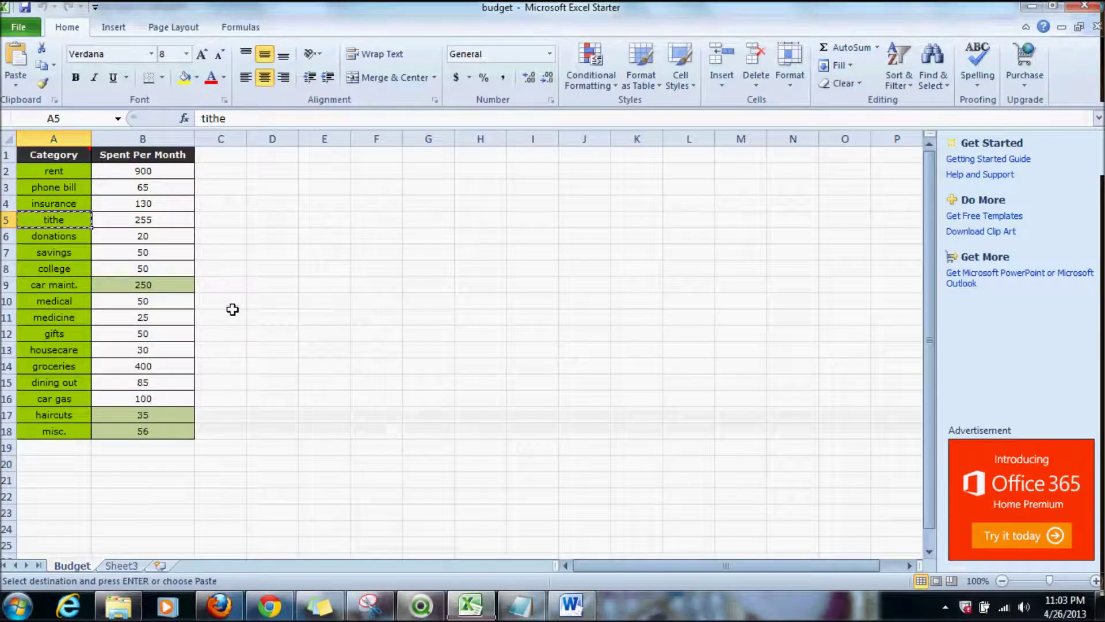
left_click(85, 235)
key("ctrl+c")
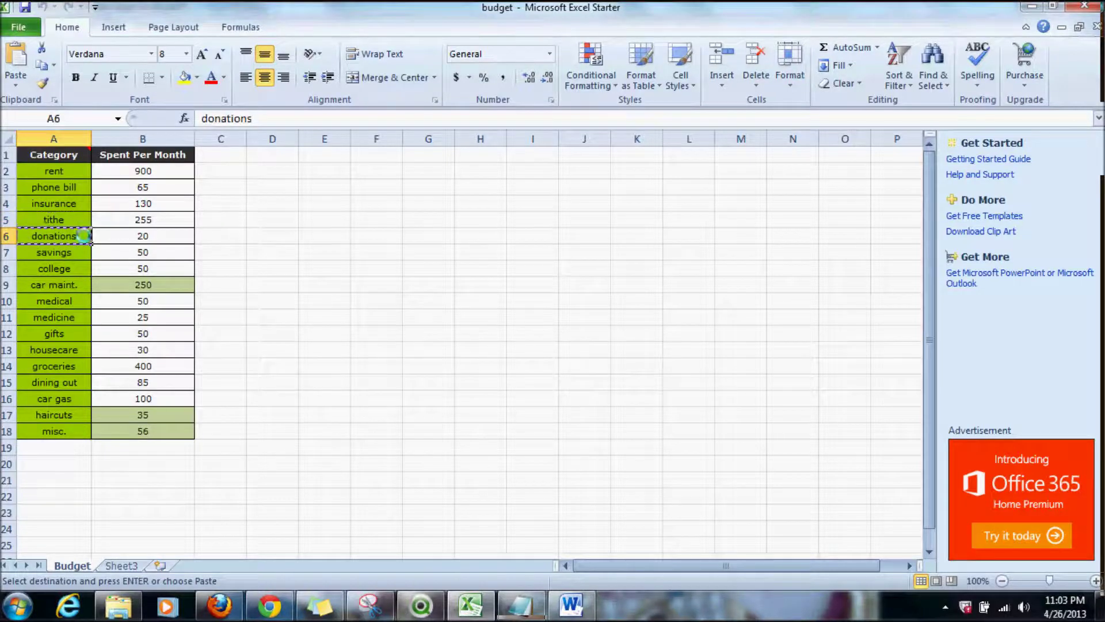
left_click(420, 605)
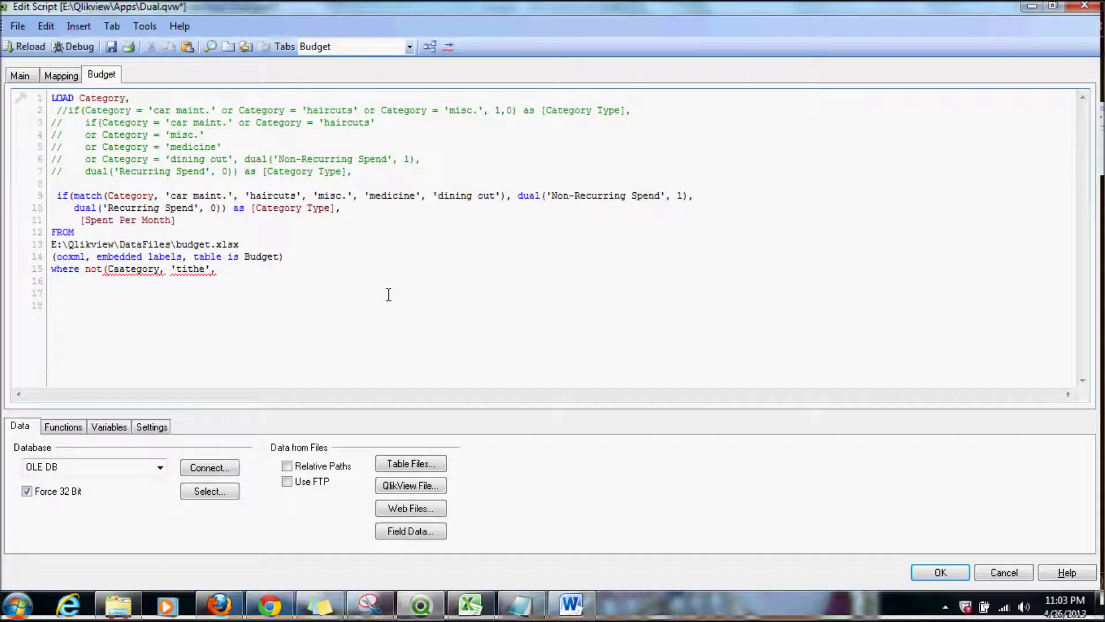
type("'")
key("ctrl+v")
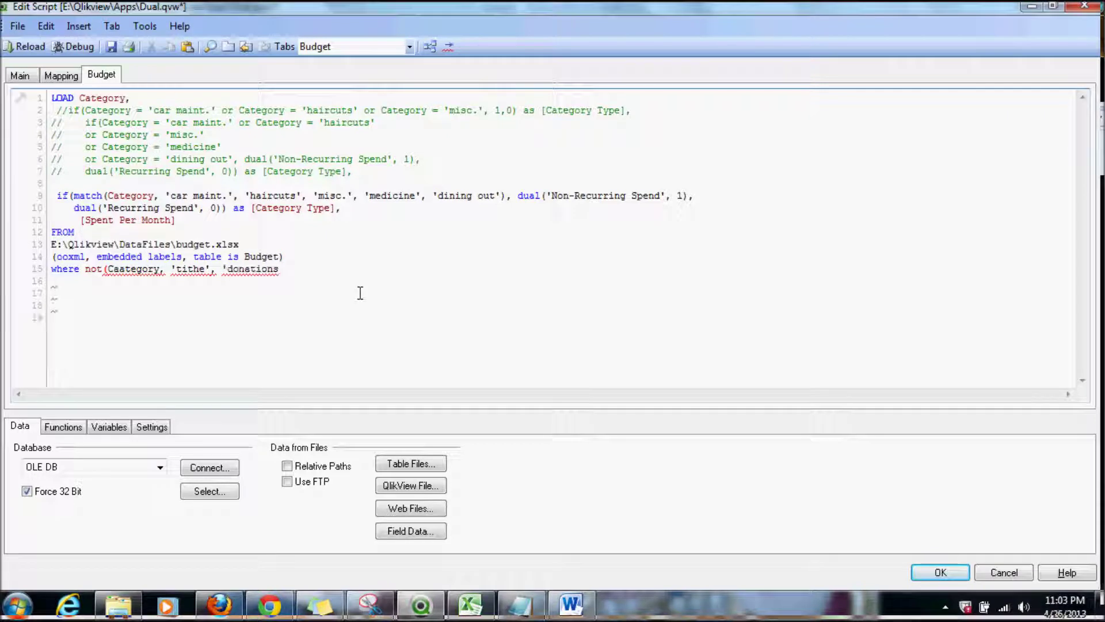
key("BackSpace")
key("BackSpace")
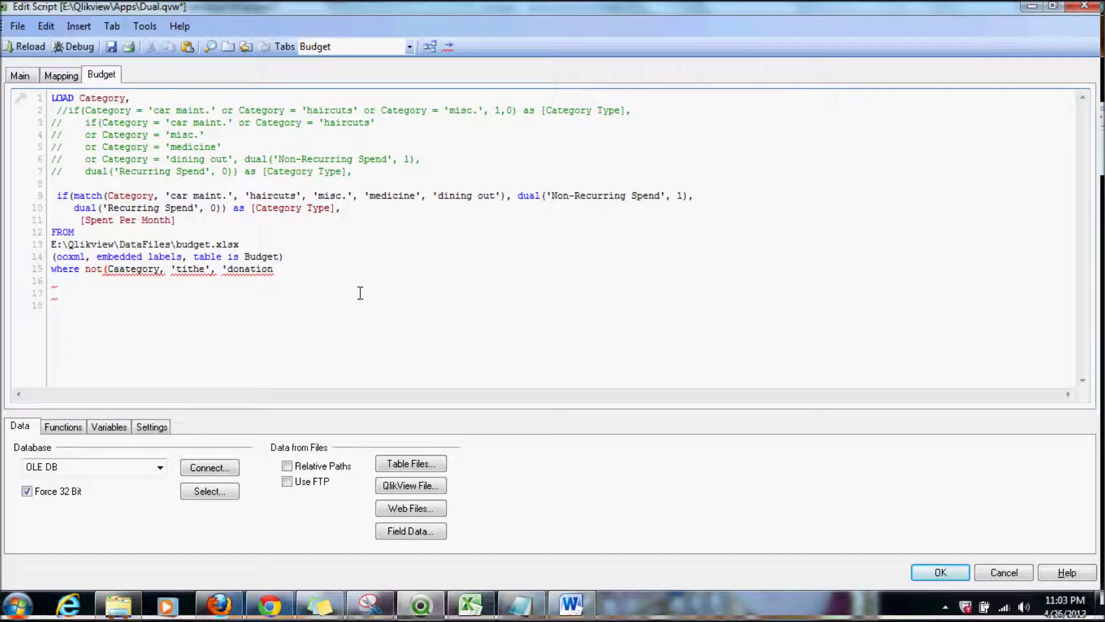
type("s')")
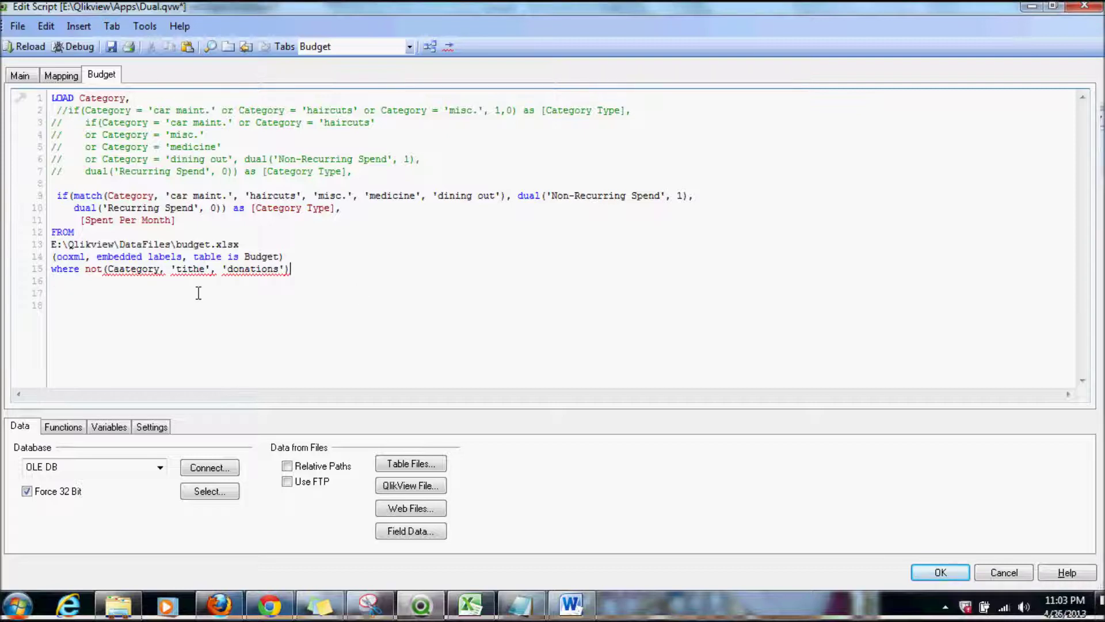
Correct the spelling of Category in the where clause and end the statement with a semicolon.
left_click(126, 274)
key("BackSpace")
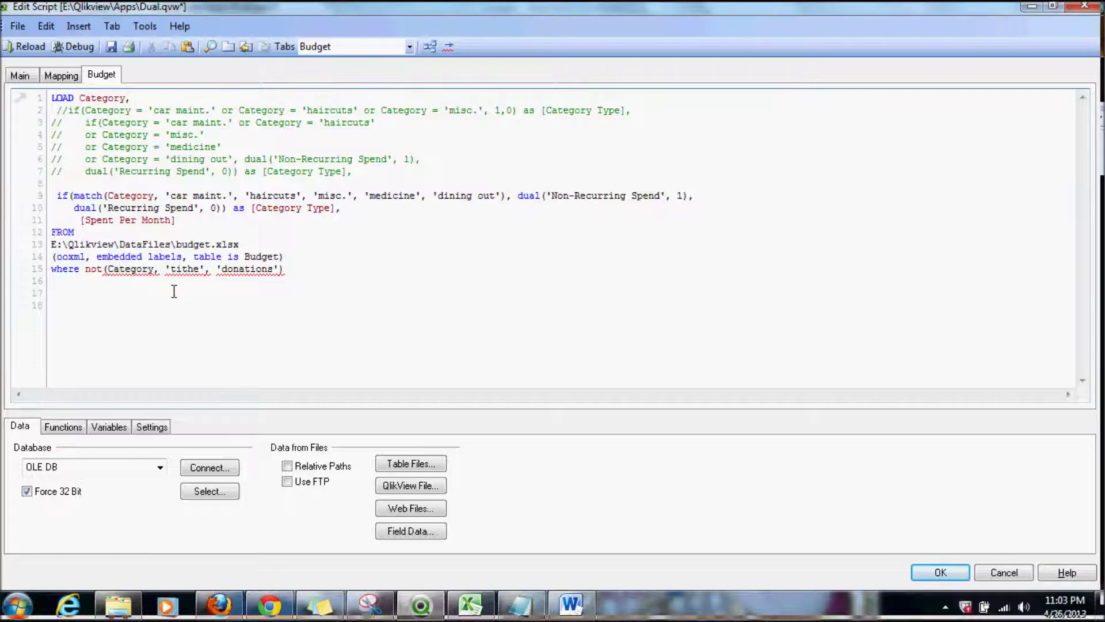
left_click(292, 266)
type(";")
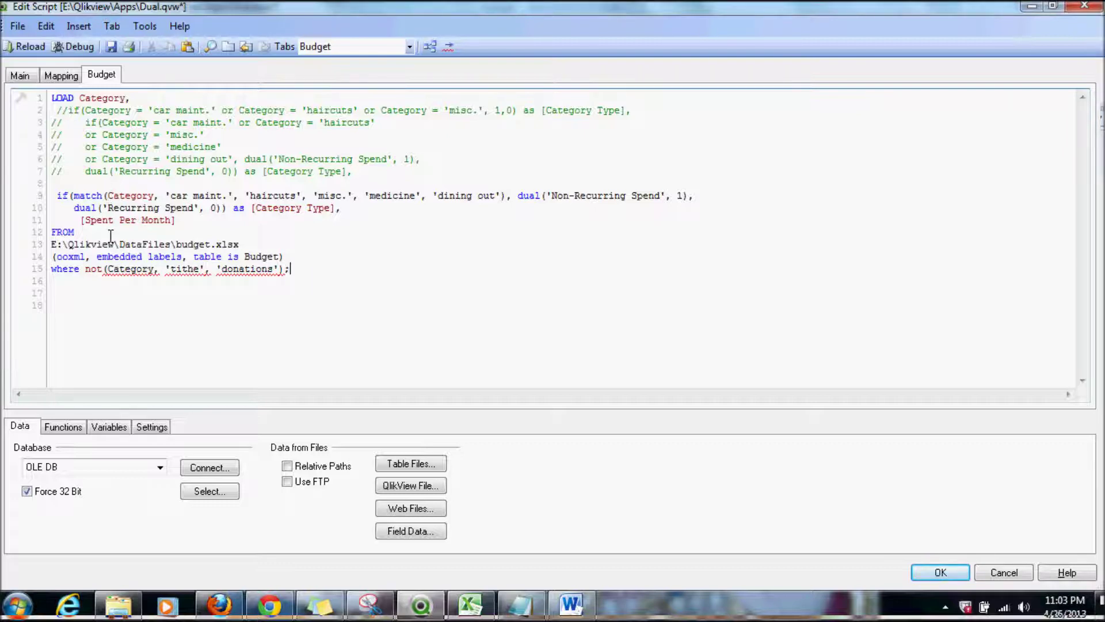
Nest a match function inside the not condition around Category, 'tithe' and 'donations', adding its closing parenthesis.
left_click(107, 268)
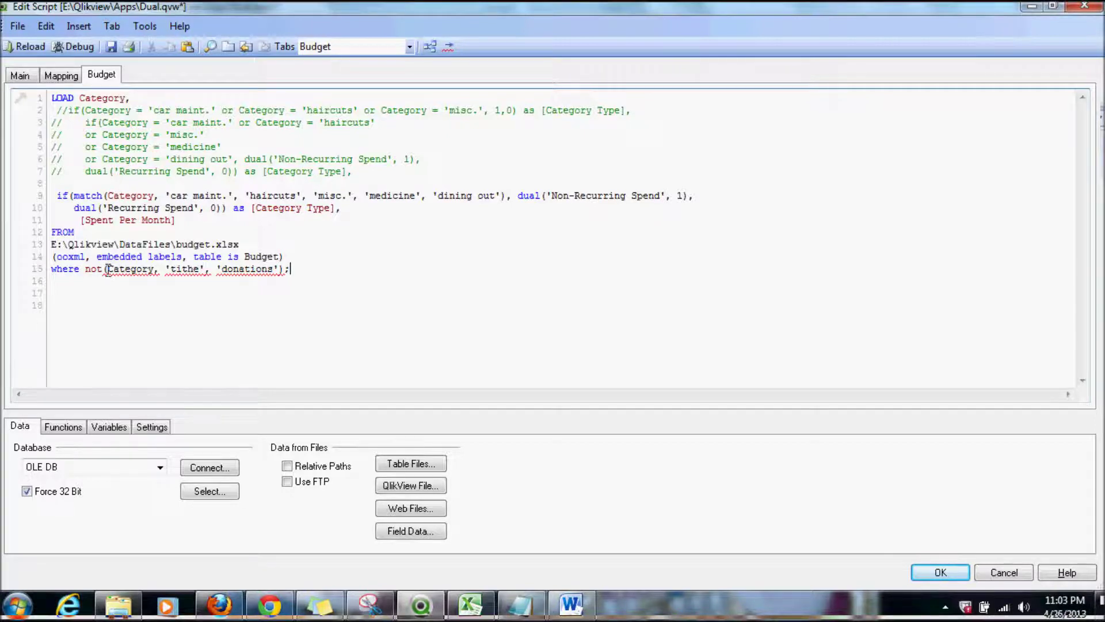
type("match(")
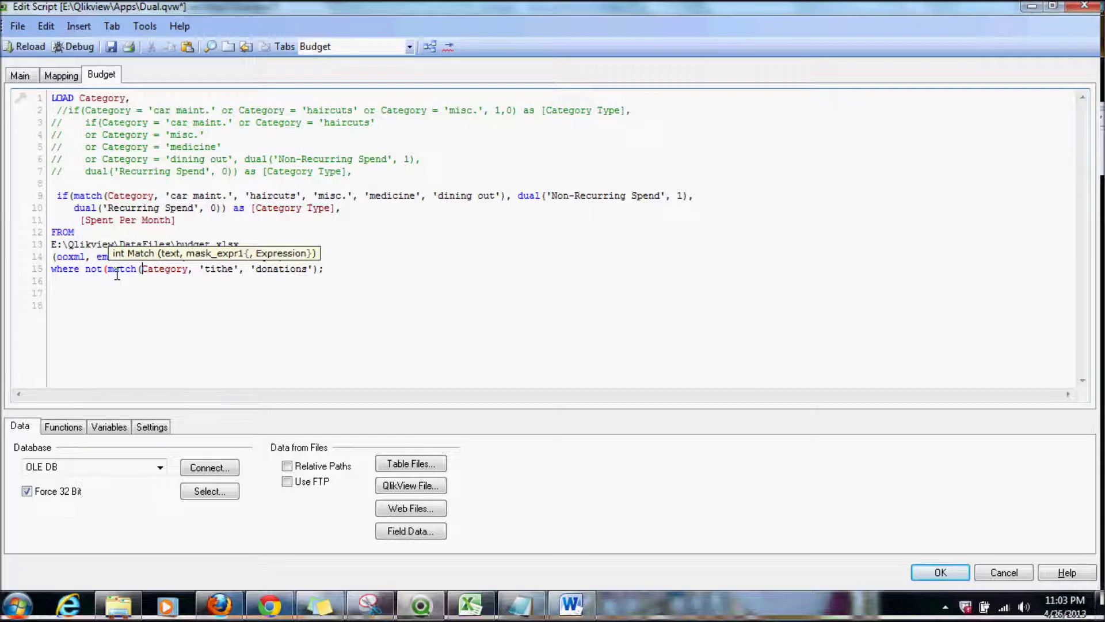
left_click(318, 268)
type(")")
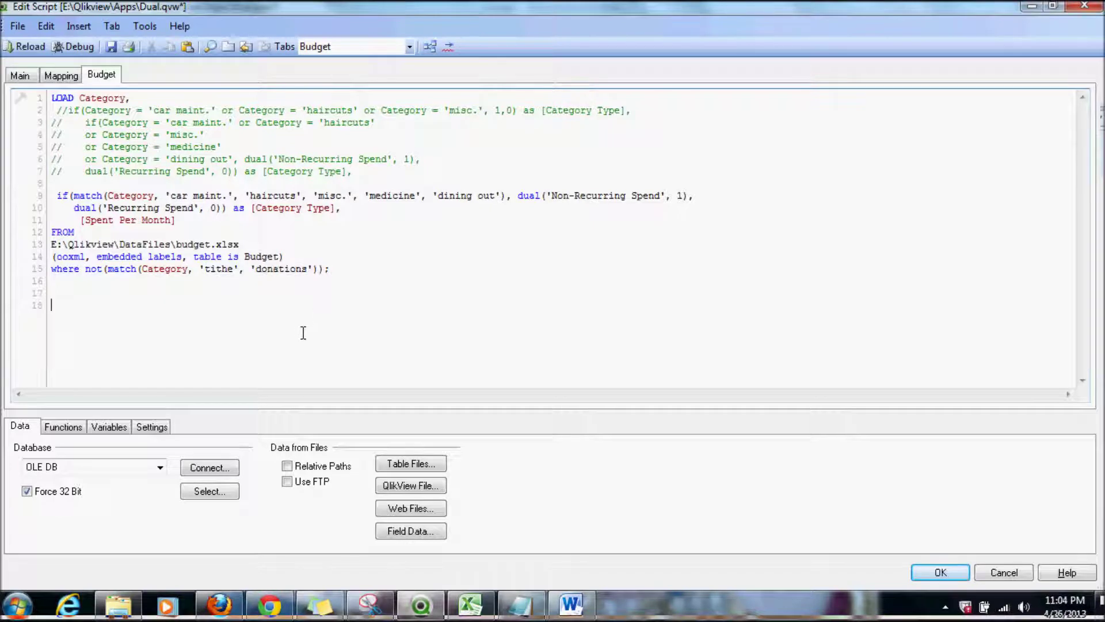
Reload the data with the new where clause and accept the sheet properties.
left_click(138, 295)
key("Return")
left_click(32, 46)
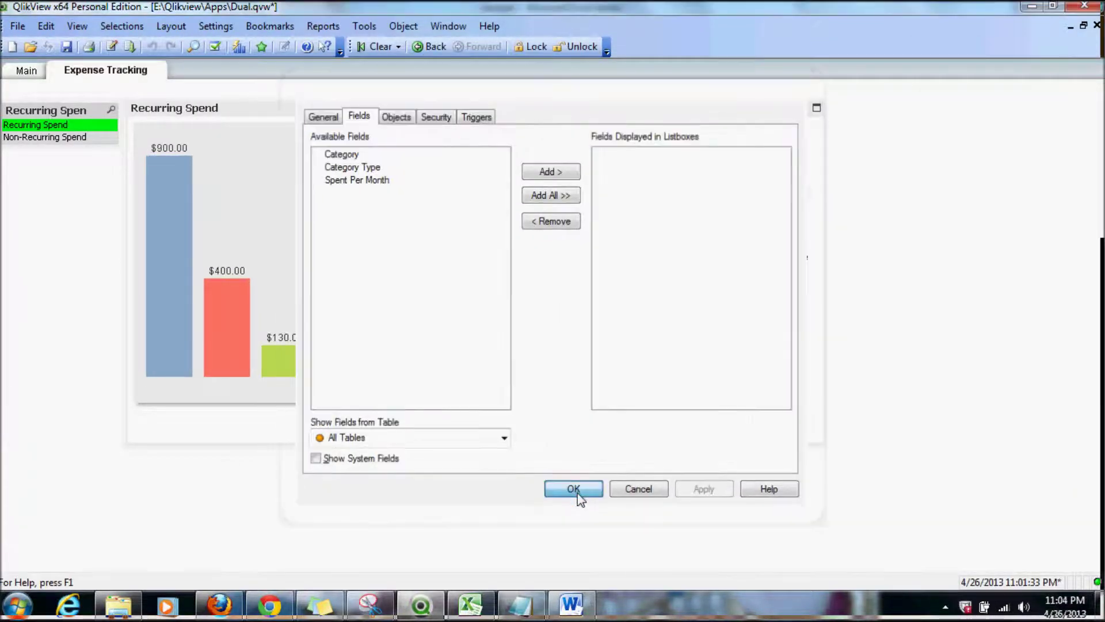
left_click(578, 490)
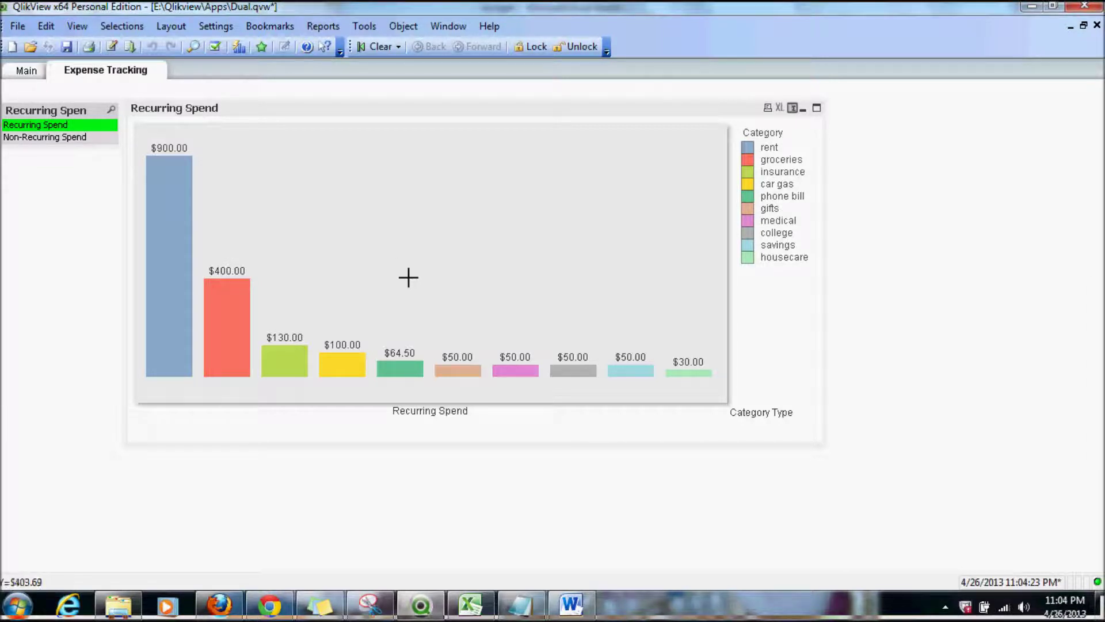
Copy the arguments 'tithe', 'donations' from the match function in the load script's where clause and return to the Expense Tracking sheet.
key("ctrl+e")
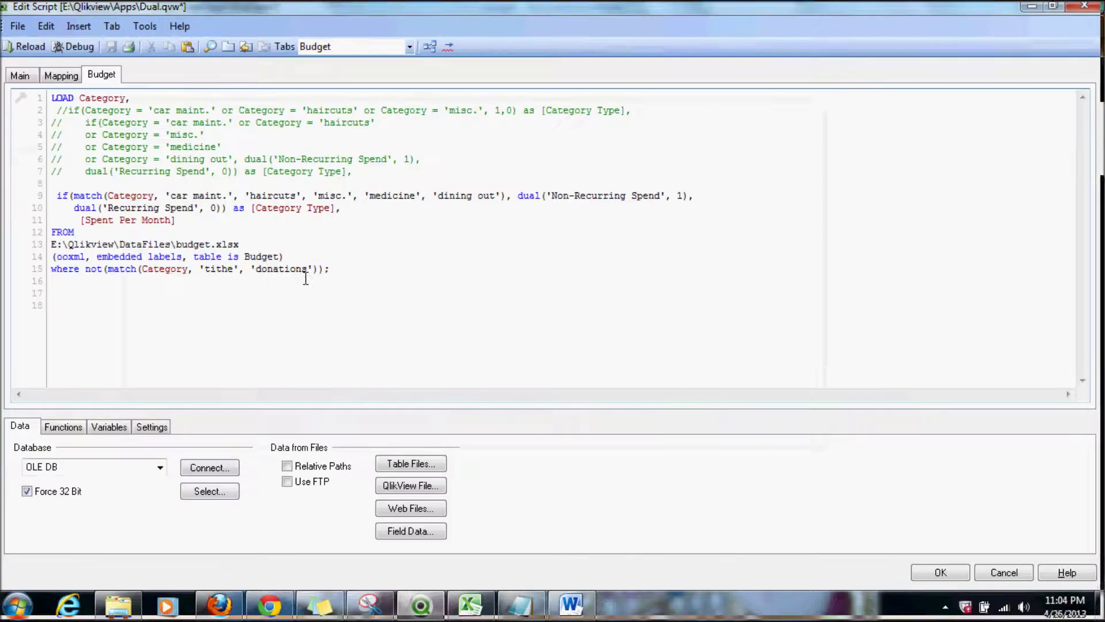
left_click_drag(199, 269, 315, 273)
key("ctrl+c")
right_click(314, 272)
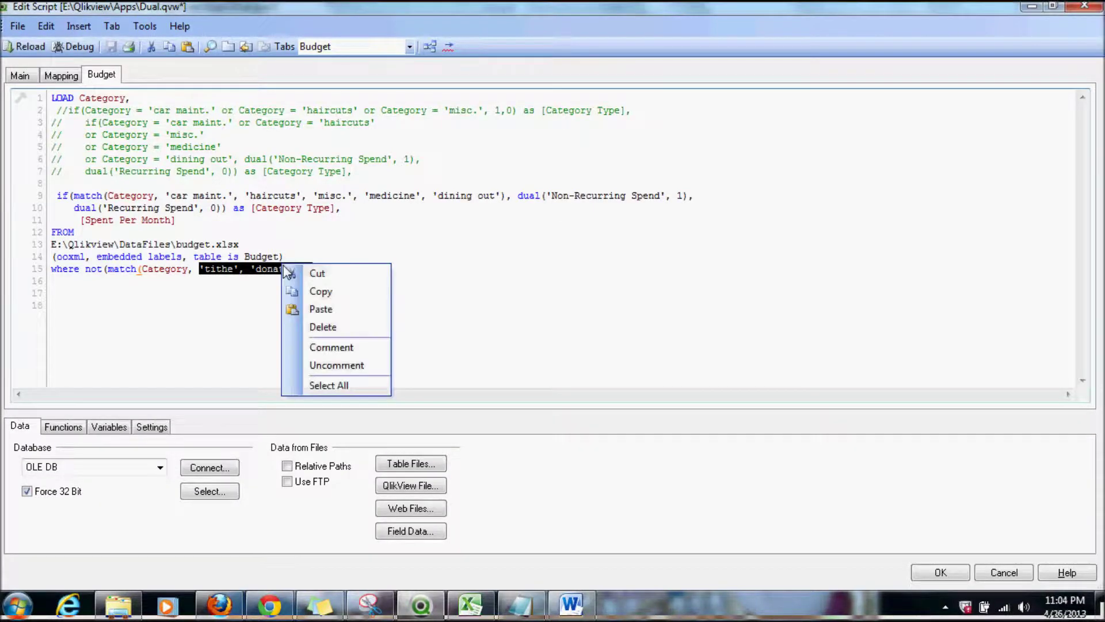
left_click(321, 291)
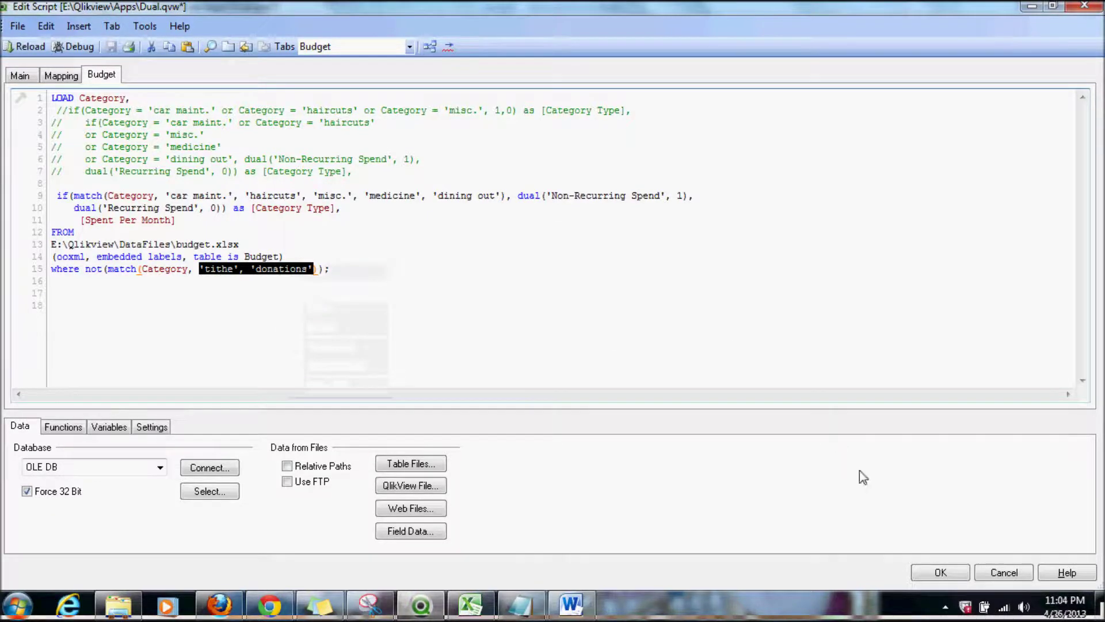
key("ctrl+r")
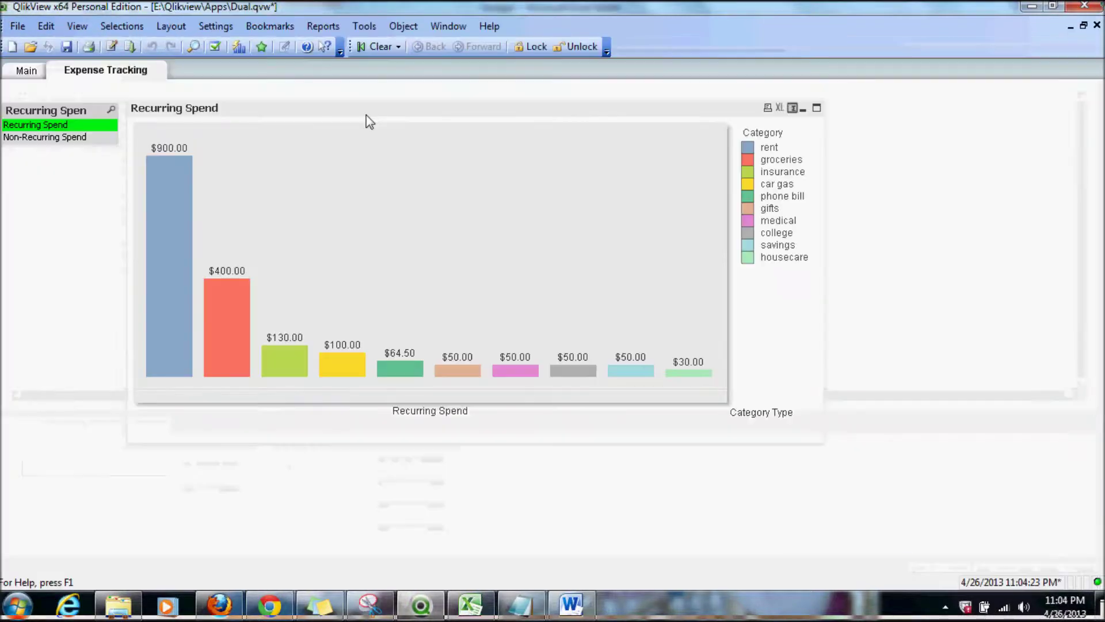
Add a new document variable named vExceptions.
left_click(216, 26)
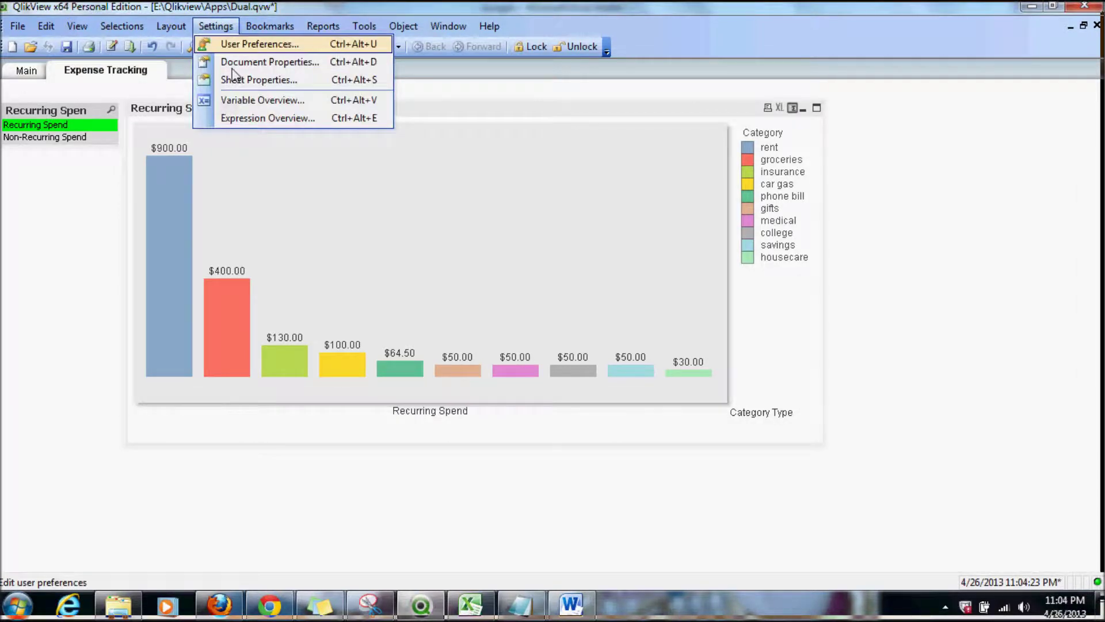
left_click(248, 100)
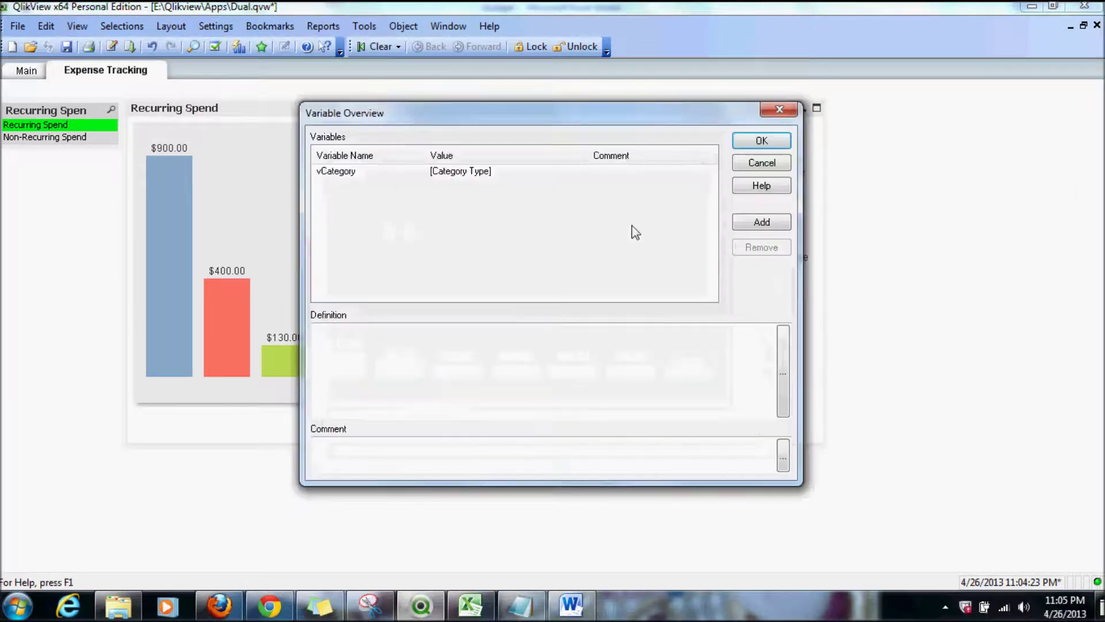
left_click(762, 222)
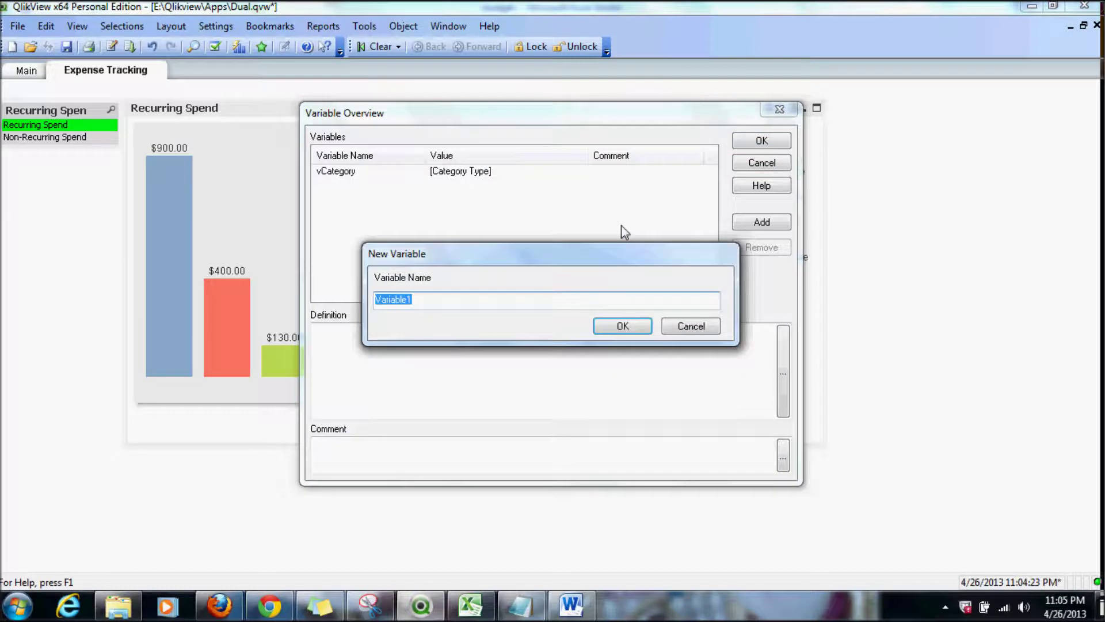
type("vExceptions")
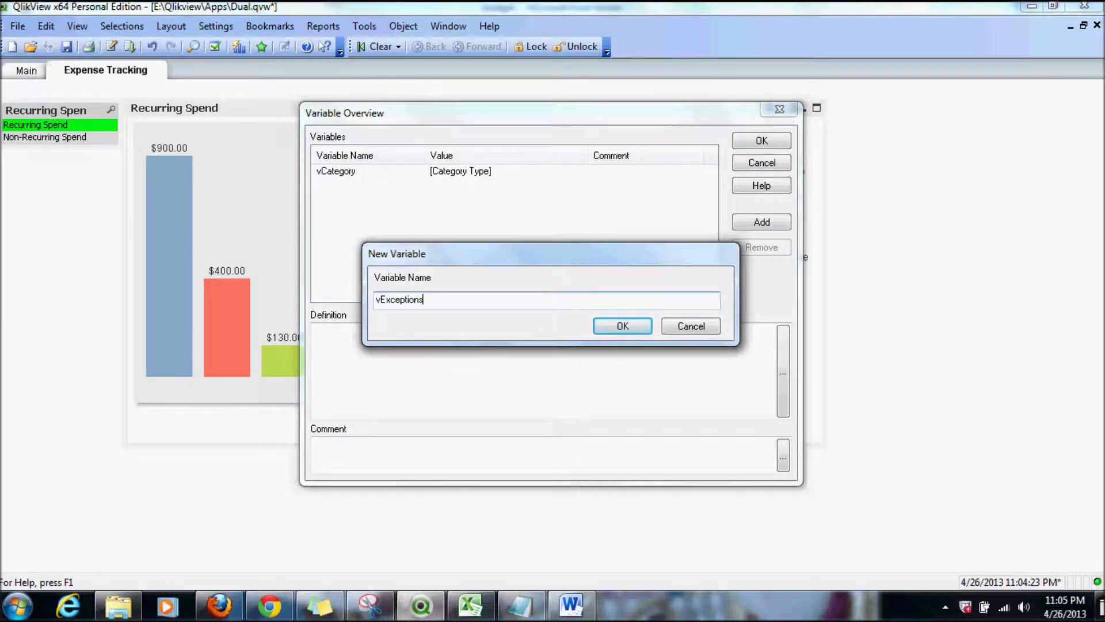
key("Return")
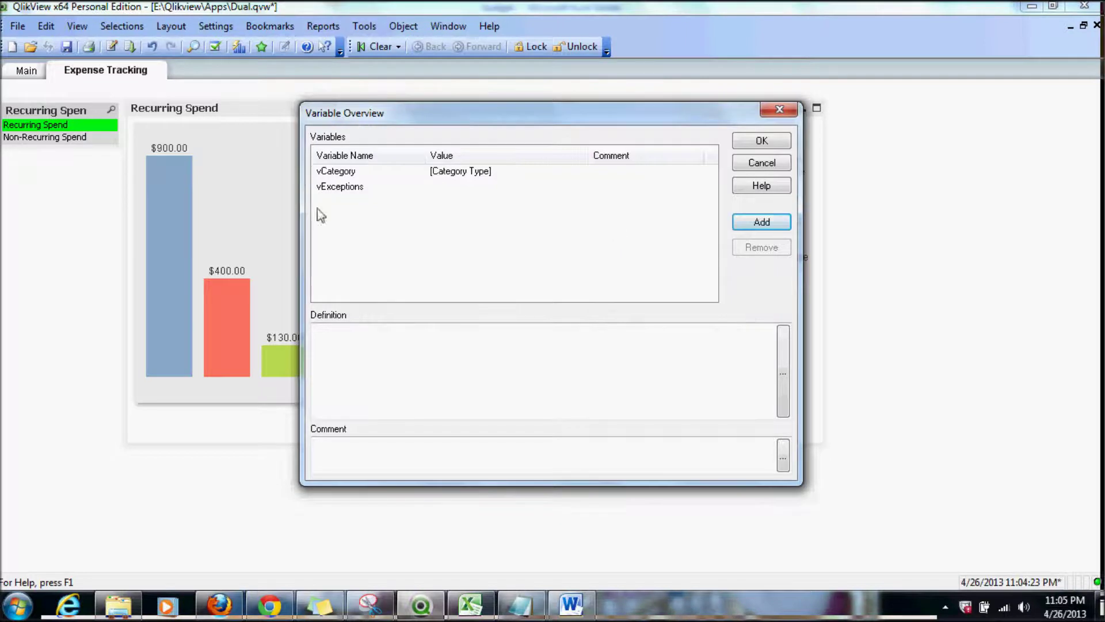
Define vExceptions as the copied values 'tithe', 'donations' and accept the variable overview.
left_click(351, 188)
left_click(426, 344)
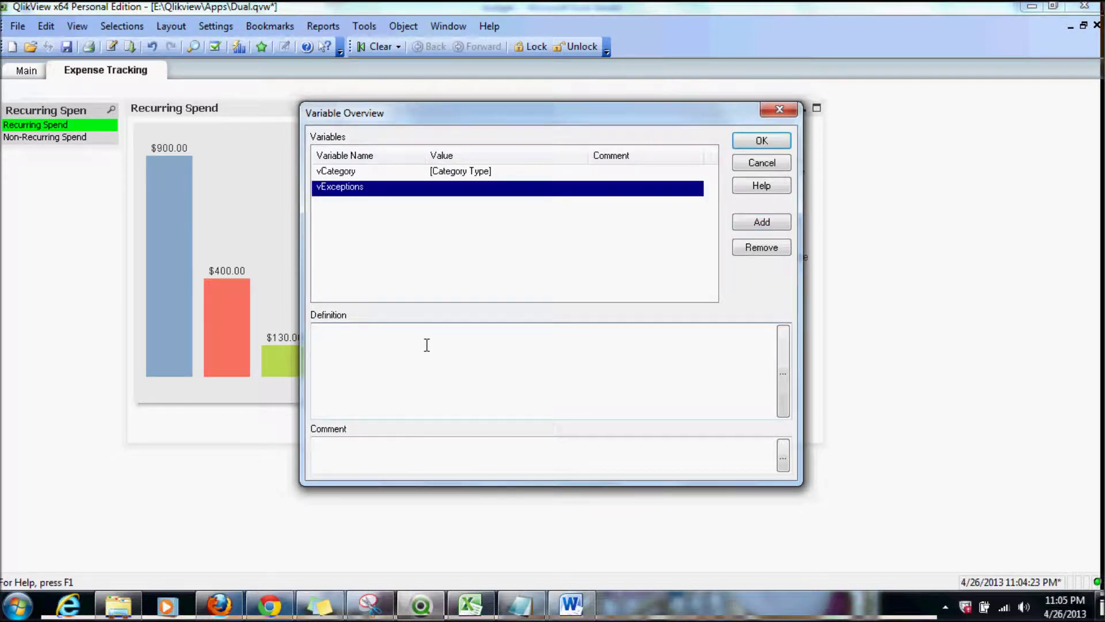
key("ctrl+v")
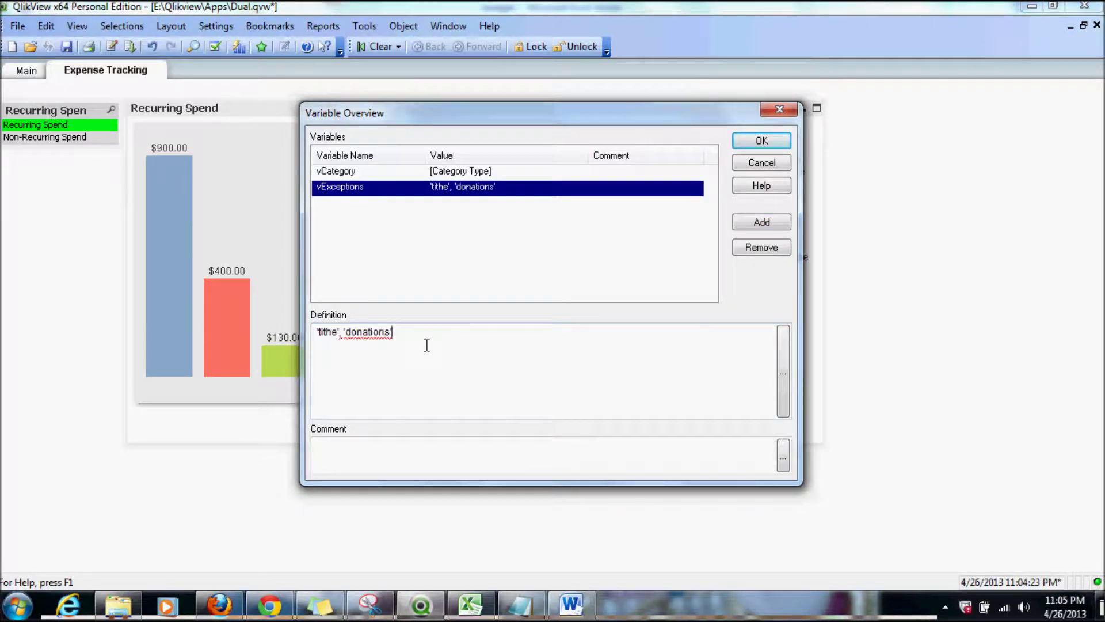
left_click(786, 140)
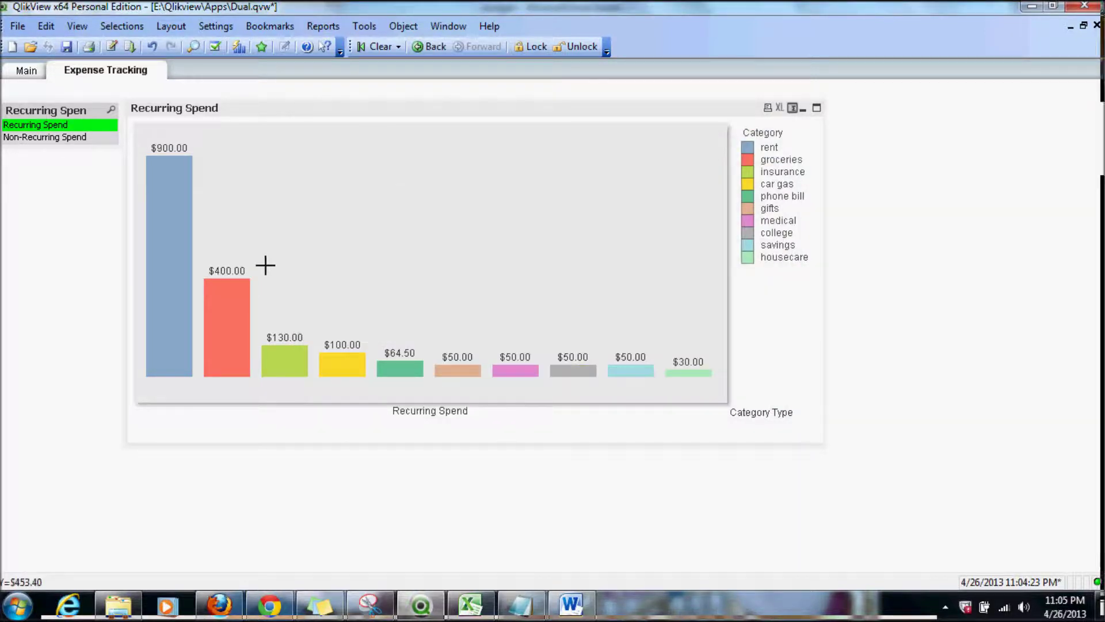
Replace the literal 'tithe', 'donations' values in the load script's where clause match function with $(vExceptions).
key("ctrl+e")
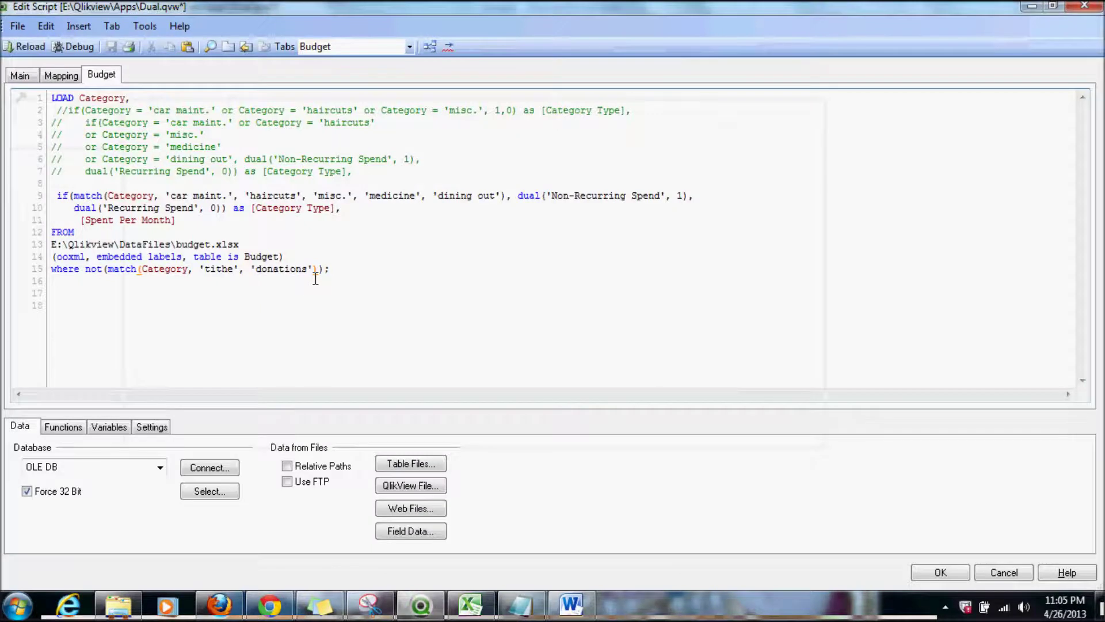
key("BackSpace")
key("BackSpace")
key("BackSpace")
key("BackSpace")
key("BackSpace")
key("BackSpace")
key("BackSpace")
key("BackSpace")
key("BackSpace")
key("BackSpace")
key("BackSpace")
key("BackSpace")
key("BackSpace")
key("BackSpace")
key("BackSpace")
key("BackSpace")
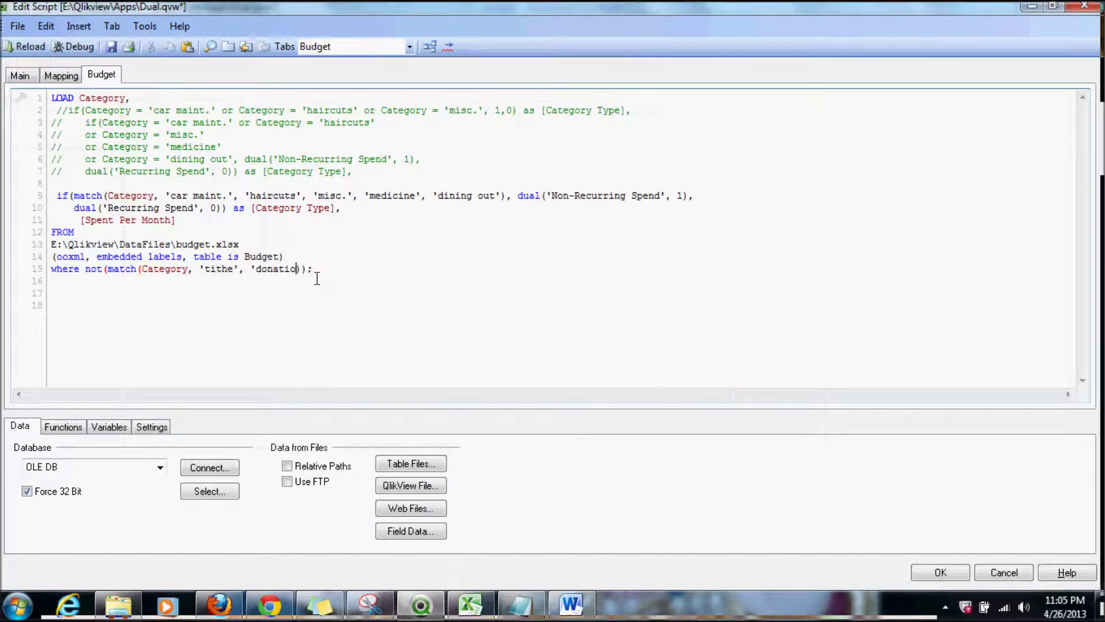
key("BackSpace")
key("BackSpace")
key("BackSpace")
key("BackSpace")
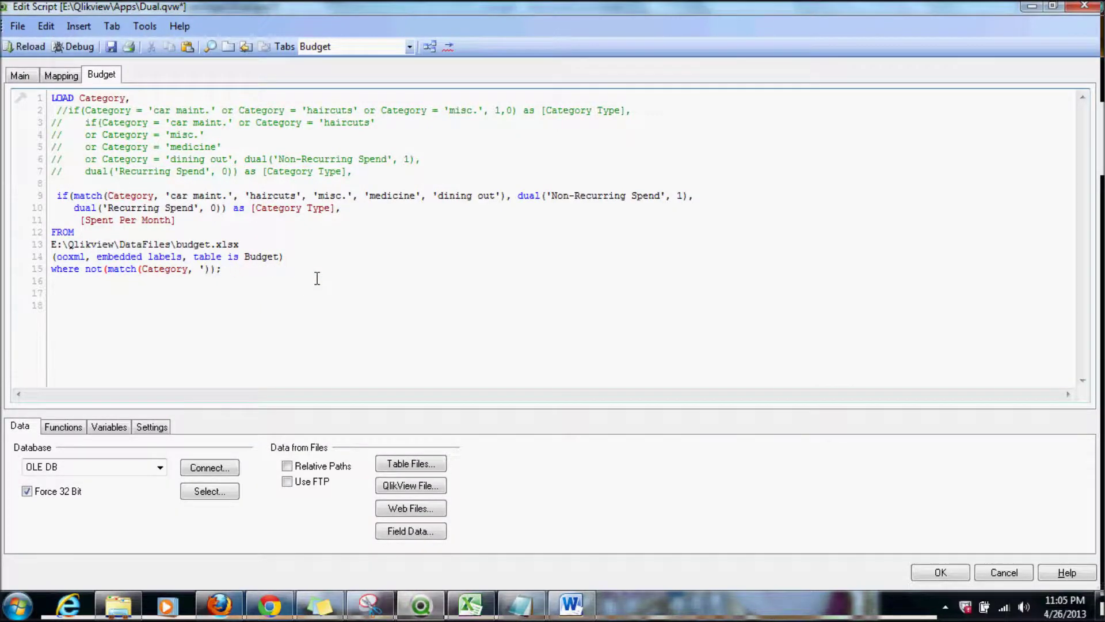
type("$(")
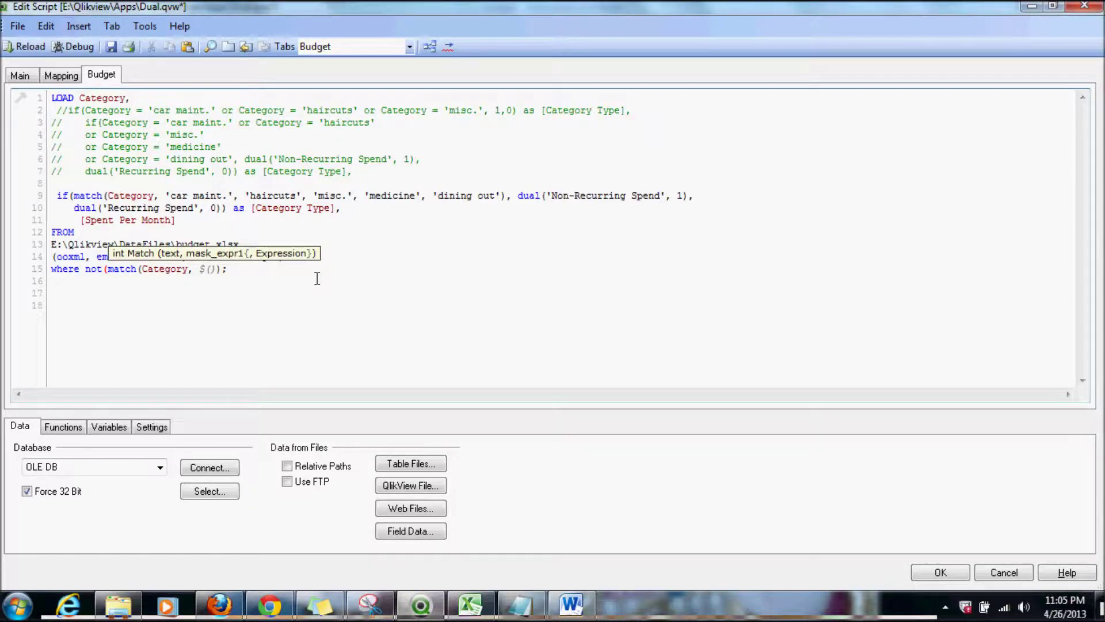
type("vEx")
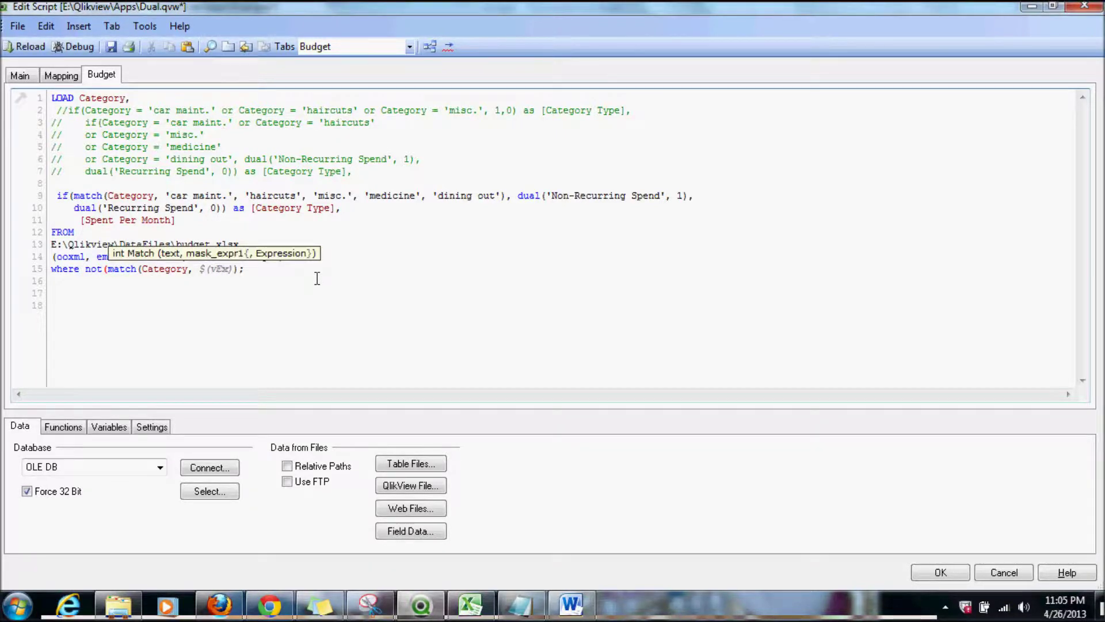
type("ceptions")
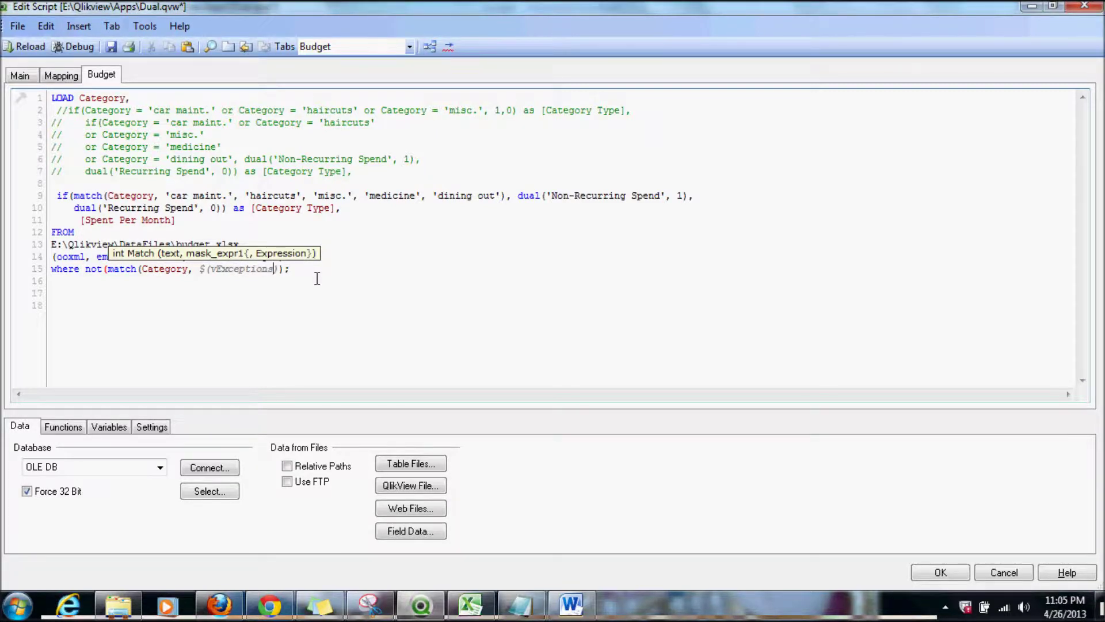
left_click(326, 290)
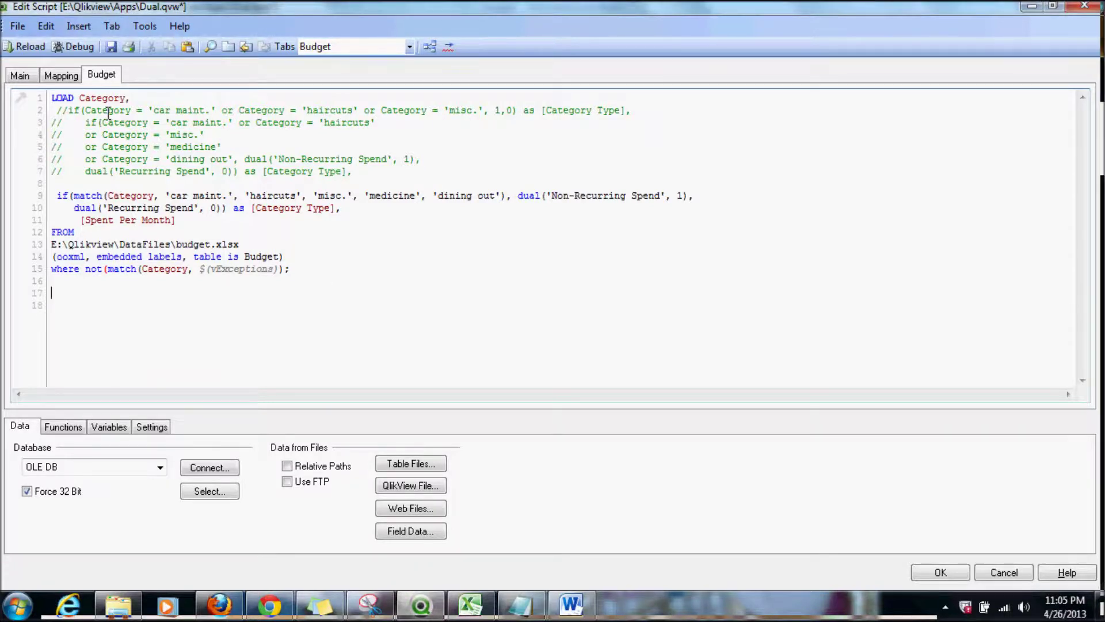
Try to reload the data with the $(vExceptions) where clause and close the sheet properties.
left_click(24, 46)
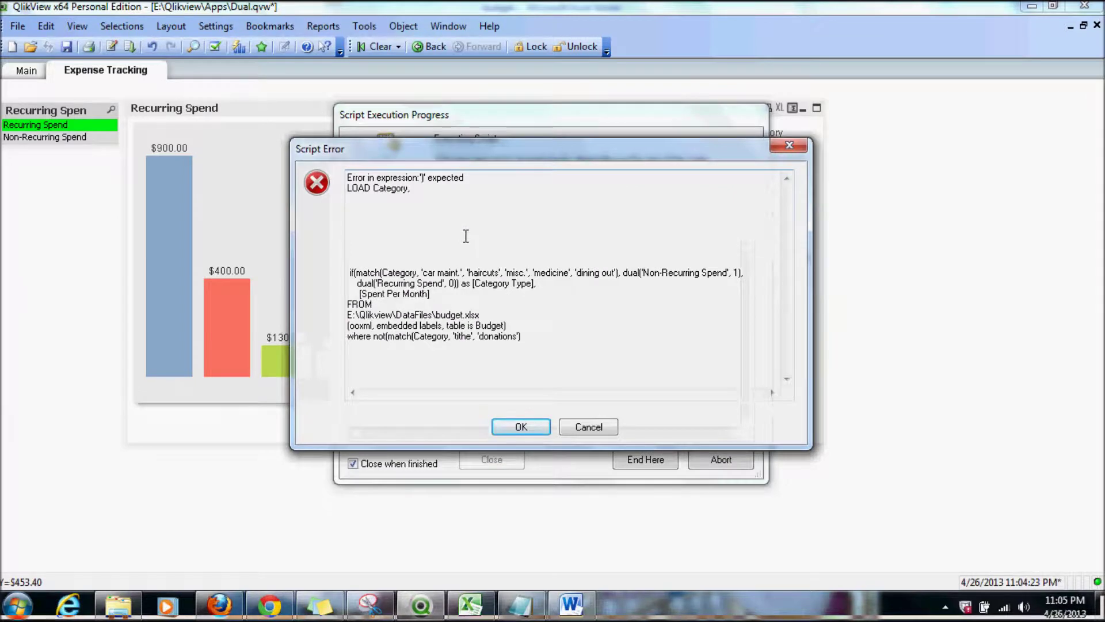
left_click(525, 431)
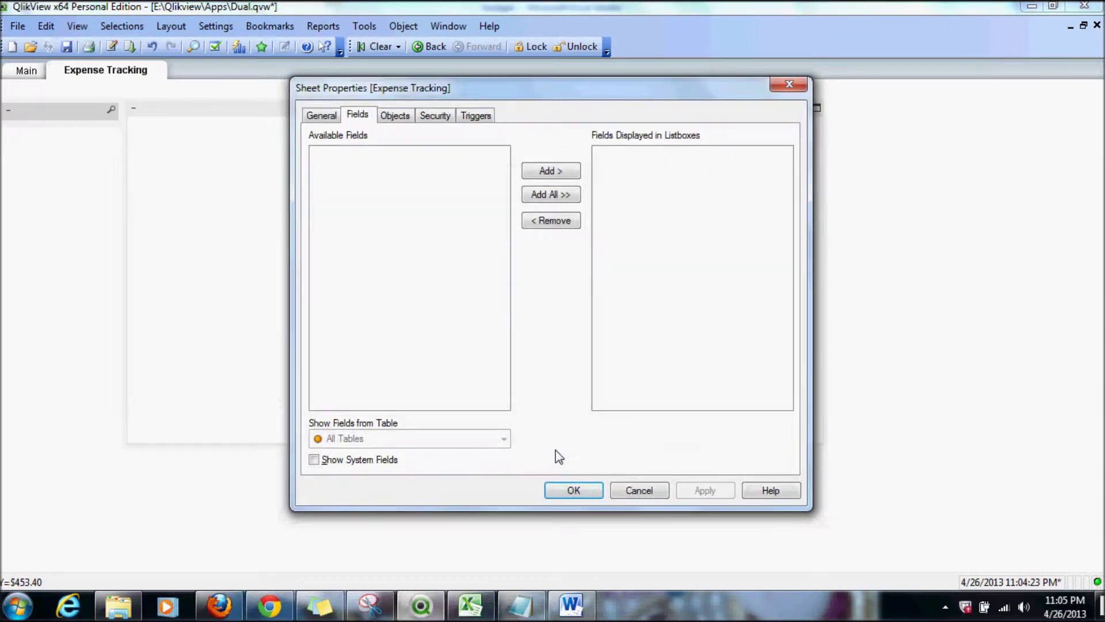
key("Return")
Add a closing parenthesis after $(vExceptions) in the script's where clause and reload the data, accepting the sheet properties.
key("ctrl+e")
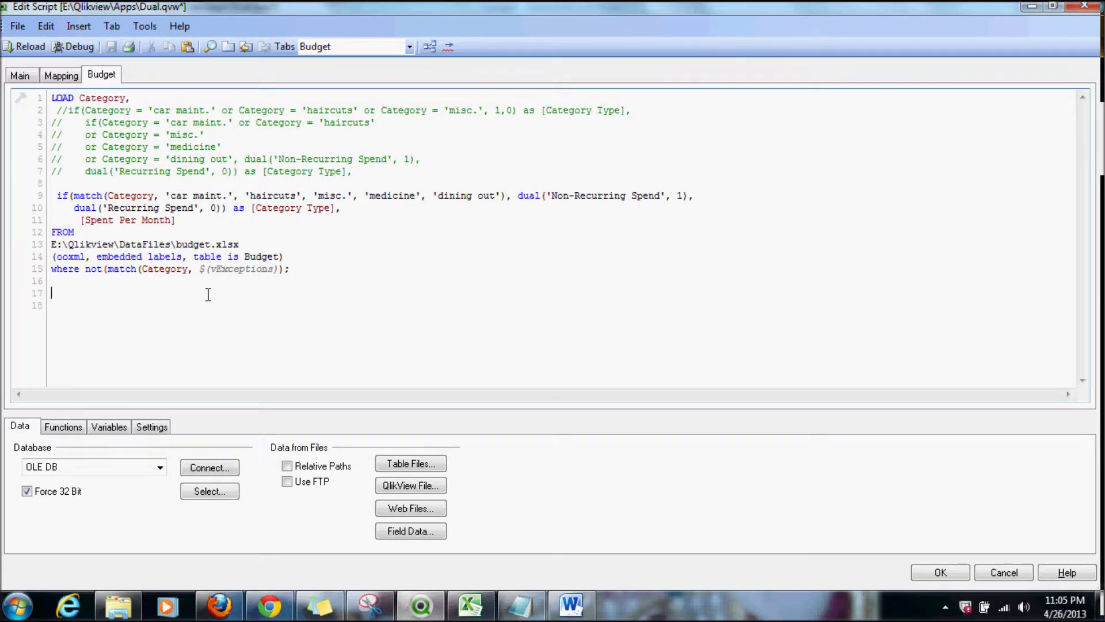
left_click(279, 274)
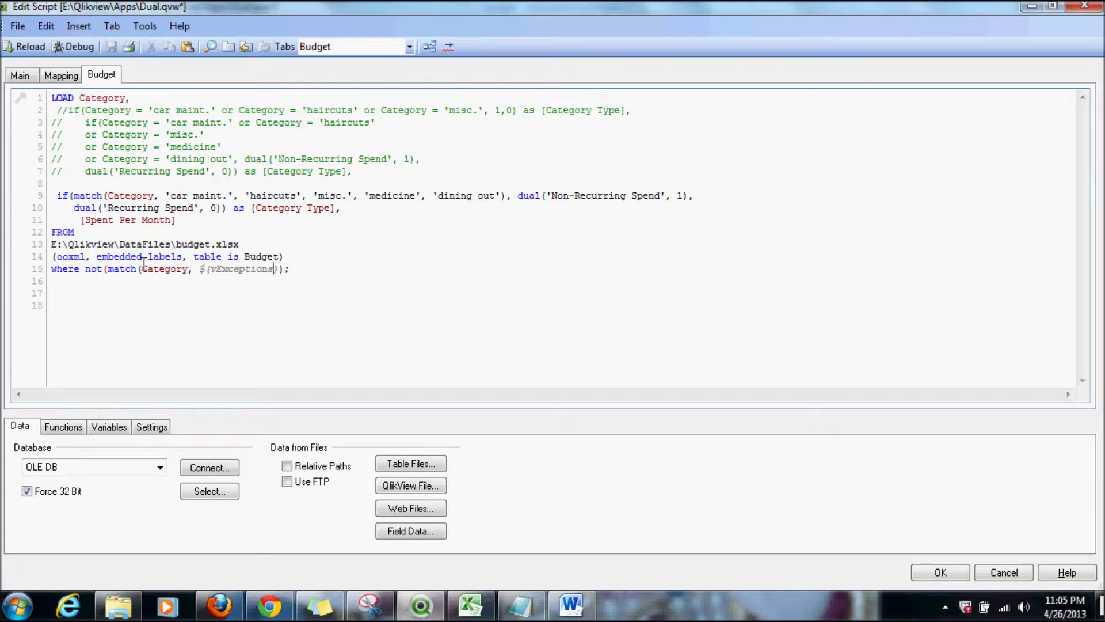
left_click(281, 269)
type(")")
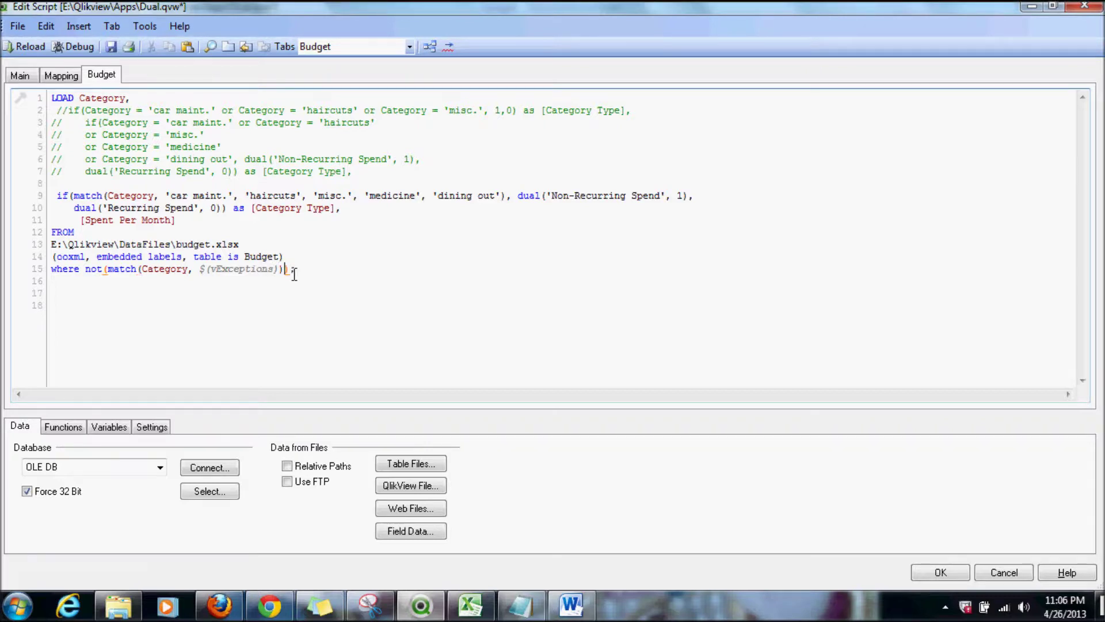
left_click(26, 46)
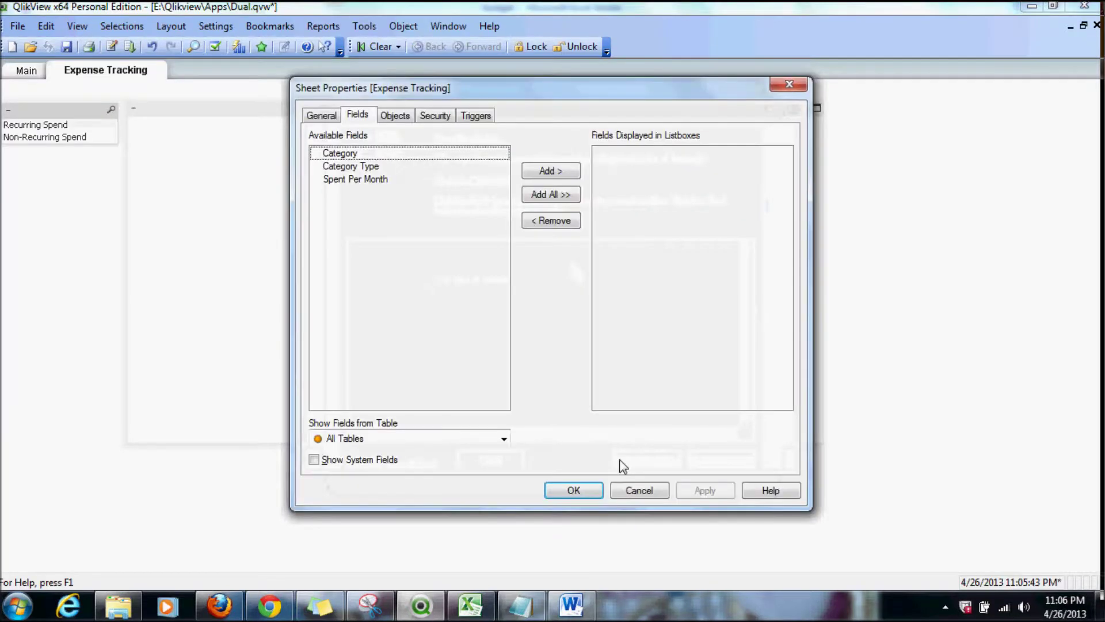
left_click(580, 491)
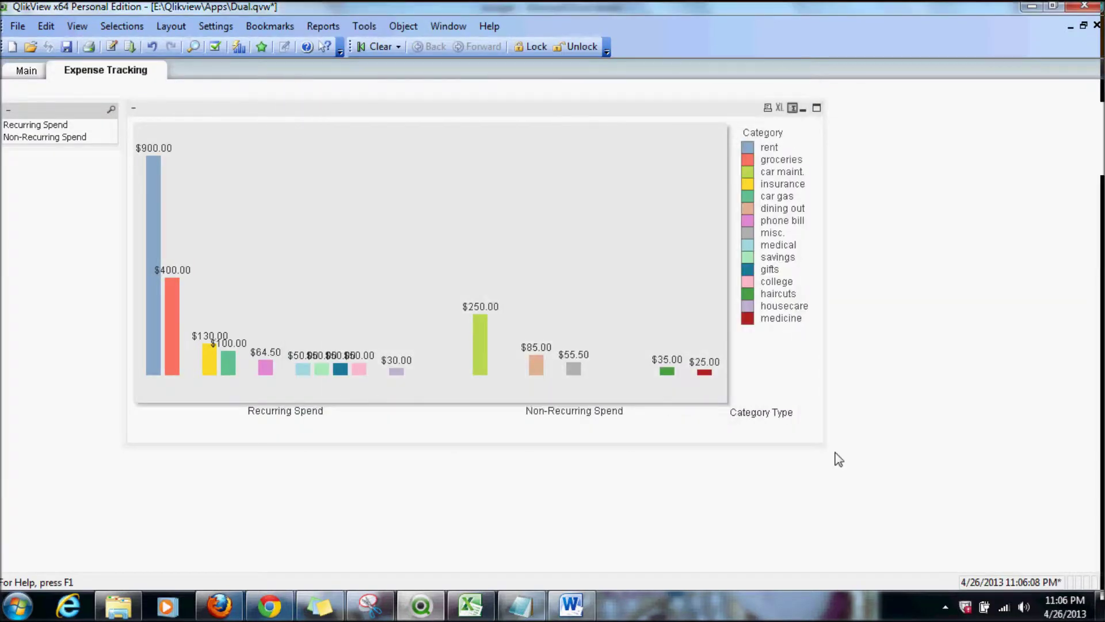
Widen the spend chart and filter it by Recurring Spend first and by Non-Recurring Spend second.
left_click_drag(824, 441, 982, 511)
left_click_drag(1030, 449, 1003, 455)
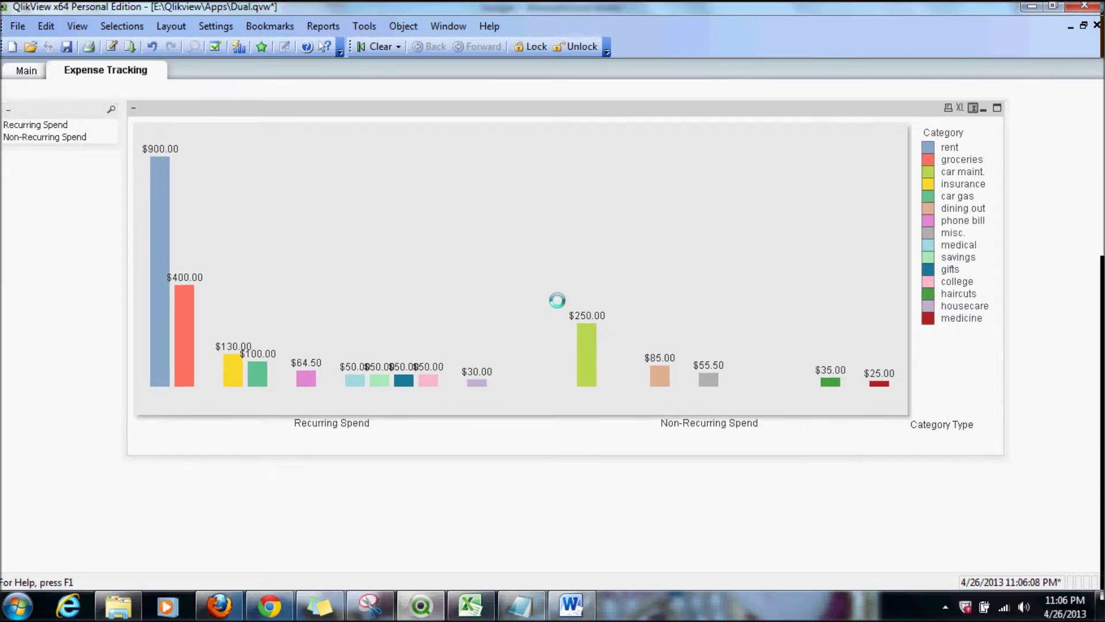
left_click(52, 126)
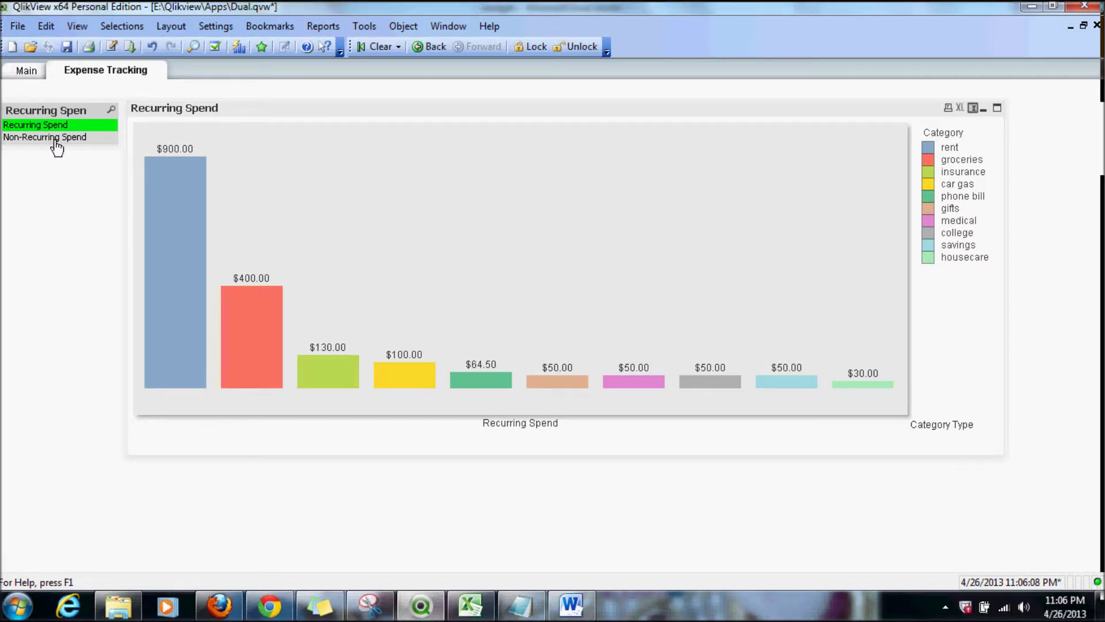
left_click(56, 140)
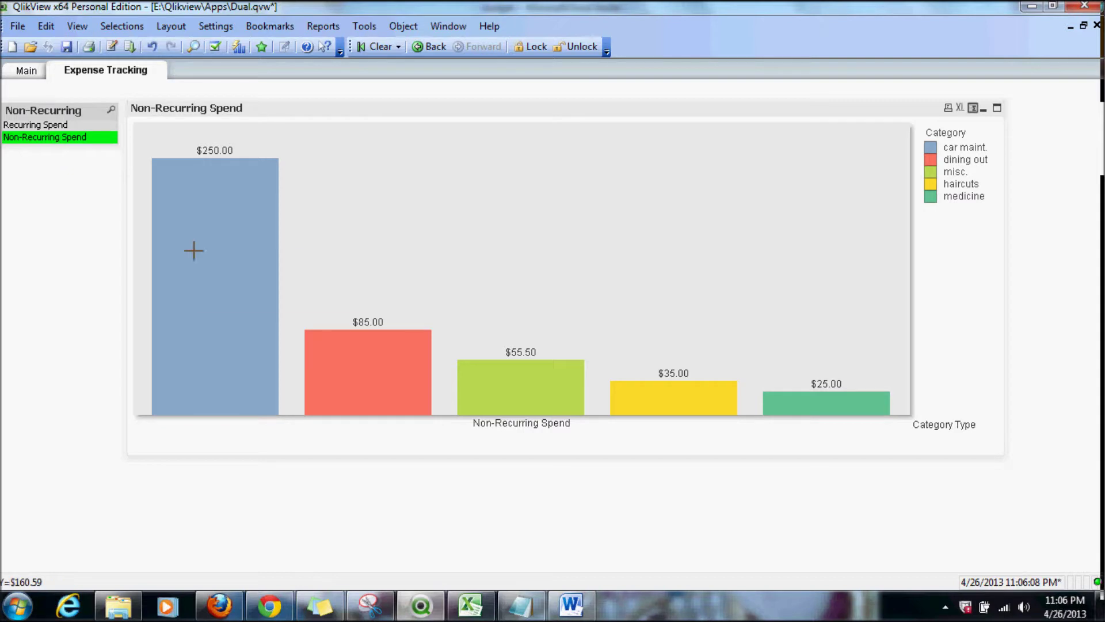
Review the where clause in the load script and the vExceptions value in the variable overview.
mouse_move(194, 248)
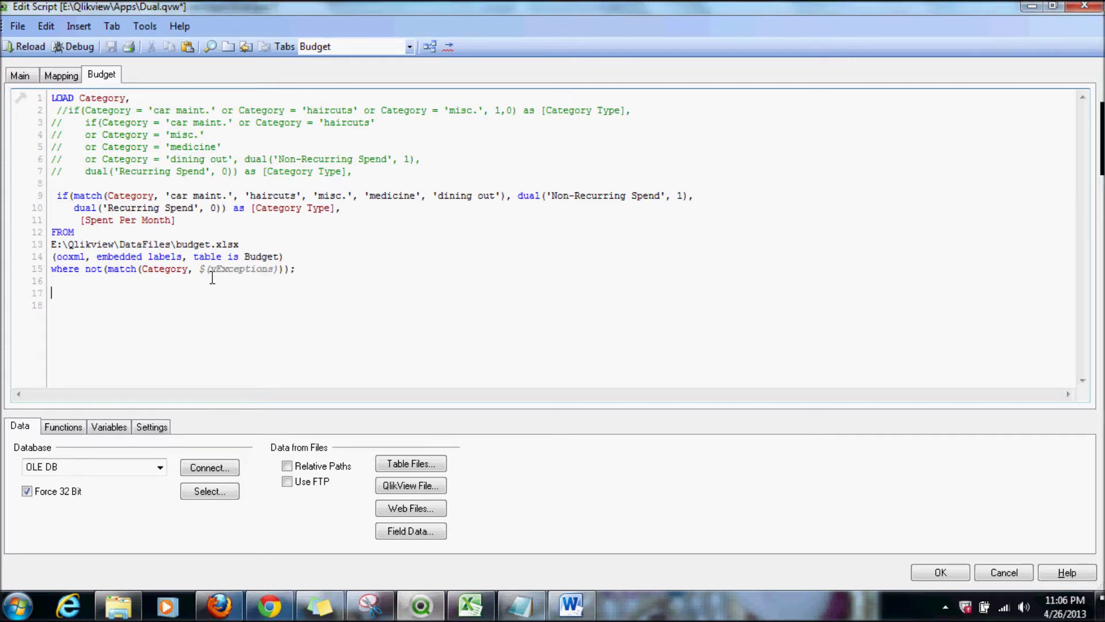
left_click(993, 573)
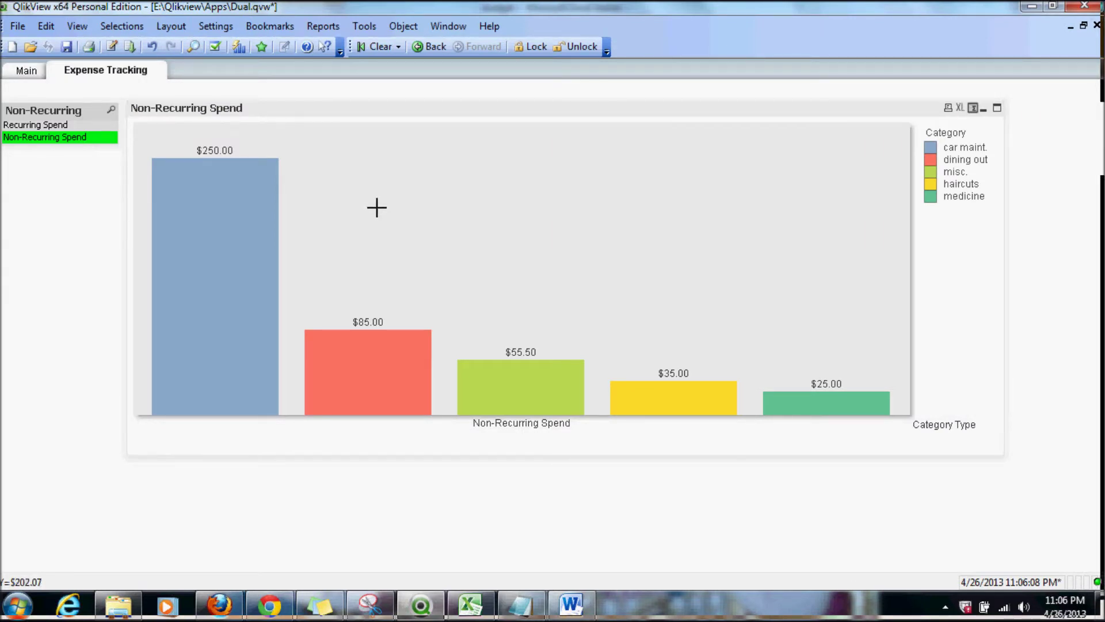
left_click(215, 26)
left_click(246, 100)
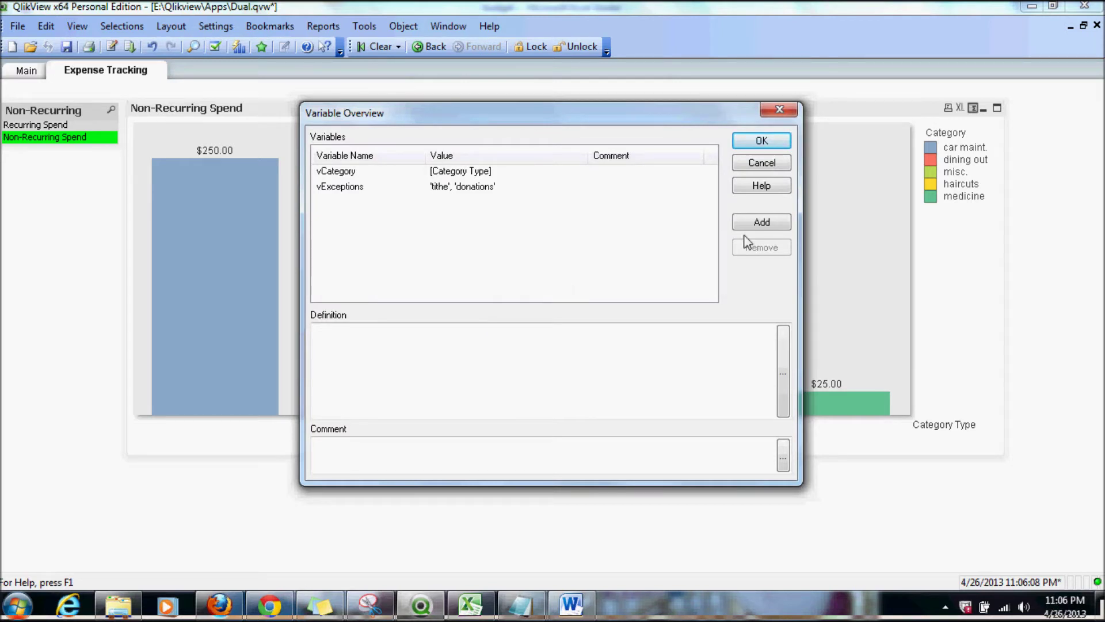
key("Return")
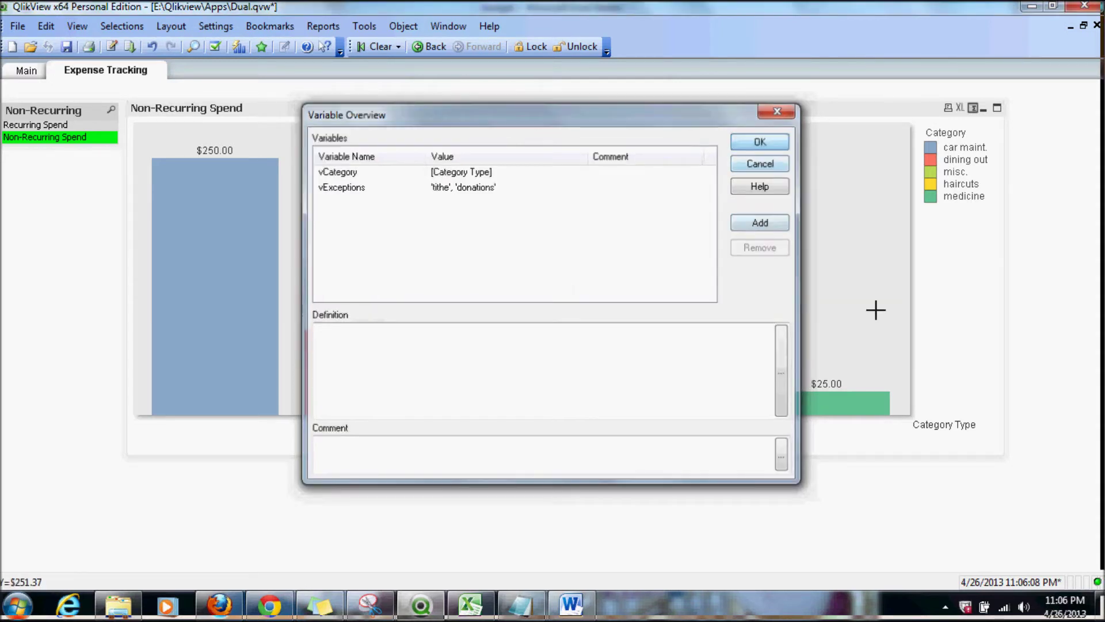